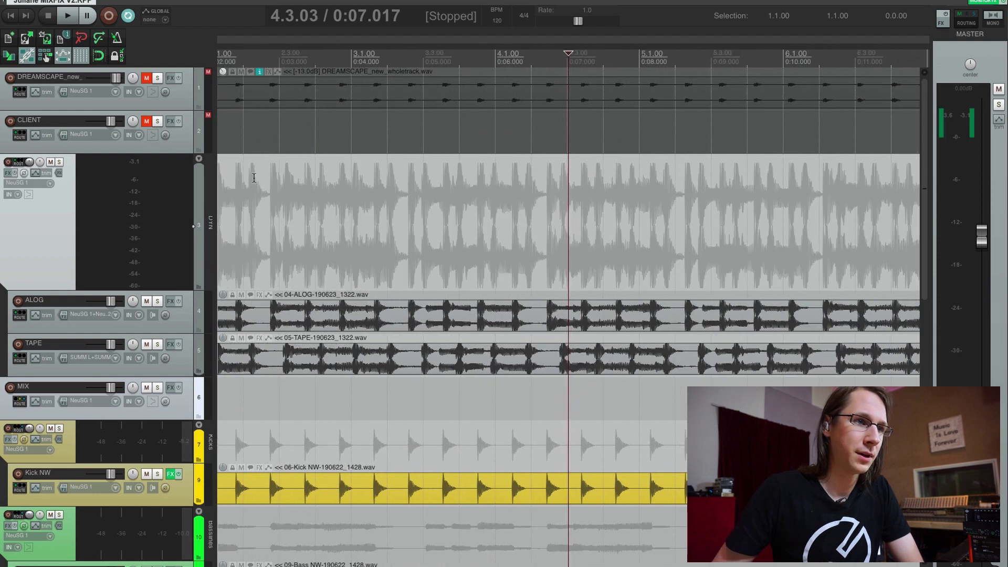
- Move the TAPE recording earlier so its first transients line up with the ALOG recording at the song start
key("Home")
scroll(254, 178, "up", 8)
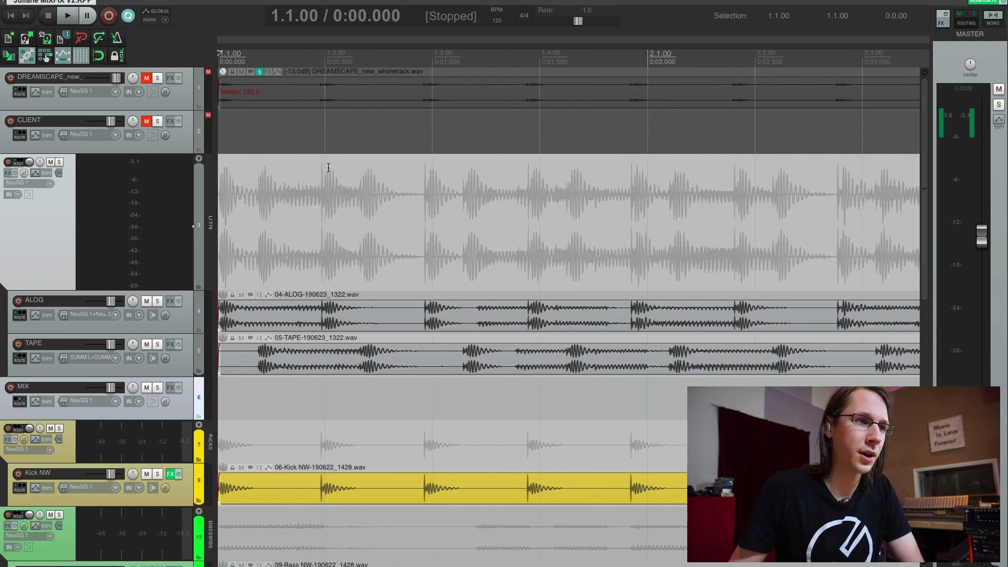
left_click_drag(388, 355, 252, 360)
scroll(399, 317, "up", 2)
scroll(388, 336, "up", 3)
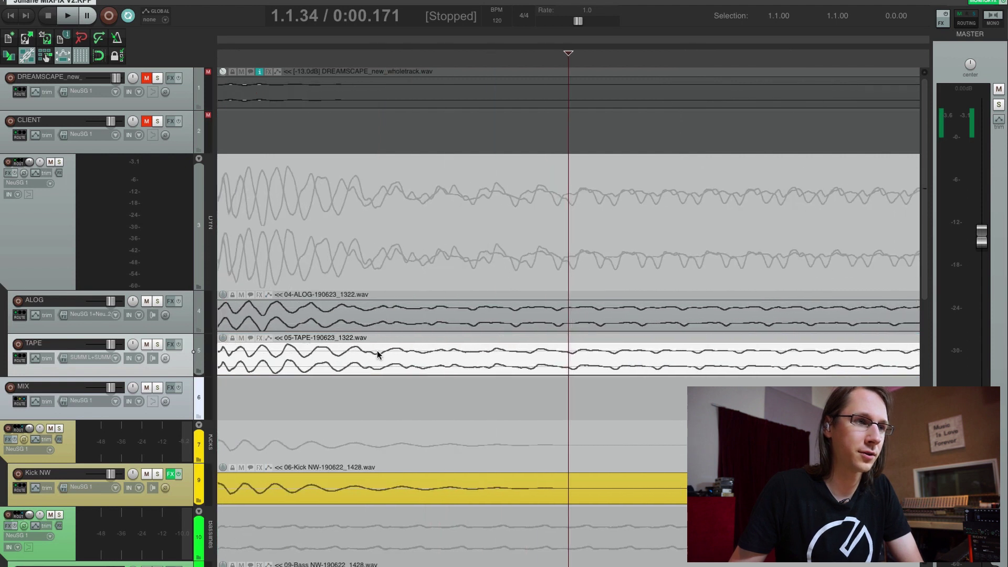
- Fine-tune the TAPE item's position against the ALOG waveform at the very beginning of the project
key("Home")
mouse_move(363, 358)
left_mouse_down()
mouse_move(394, 360)
mouse_move(361, 362)
left_mouse_up()
left_click_drag(264, 361, 315, 365)
scroll(507, 360, "down", 4)
scroll(547, 368, "down", 8)
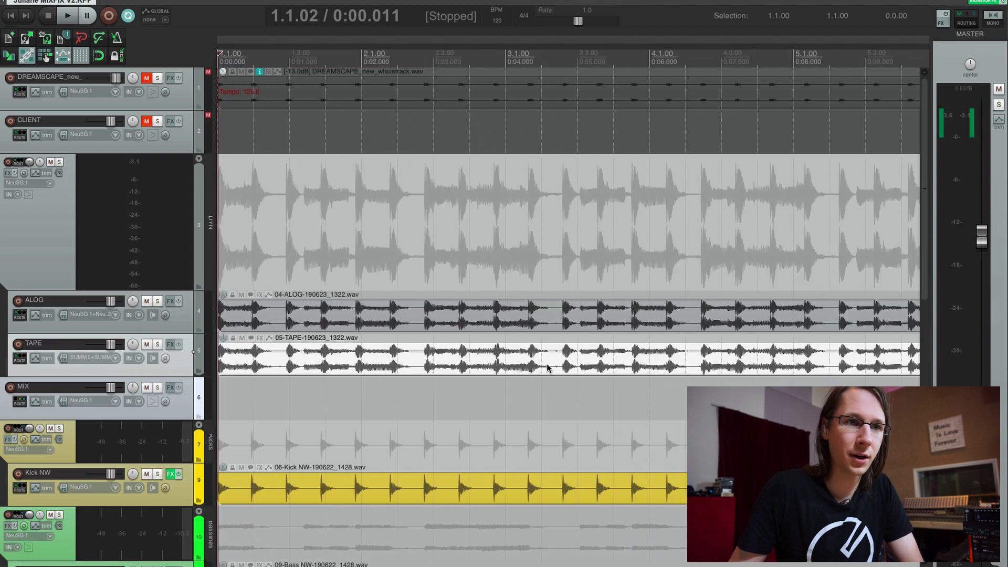
- Check the alignment around 2:54.8 and nudge the TAPE item to start at about 0:00.004
scroll(545, 360, "down", 10)
left_click(551, 345)
scroll(551, 345, "up", 12)
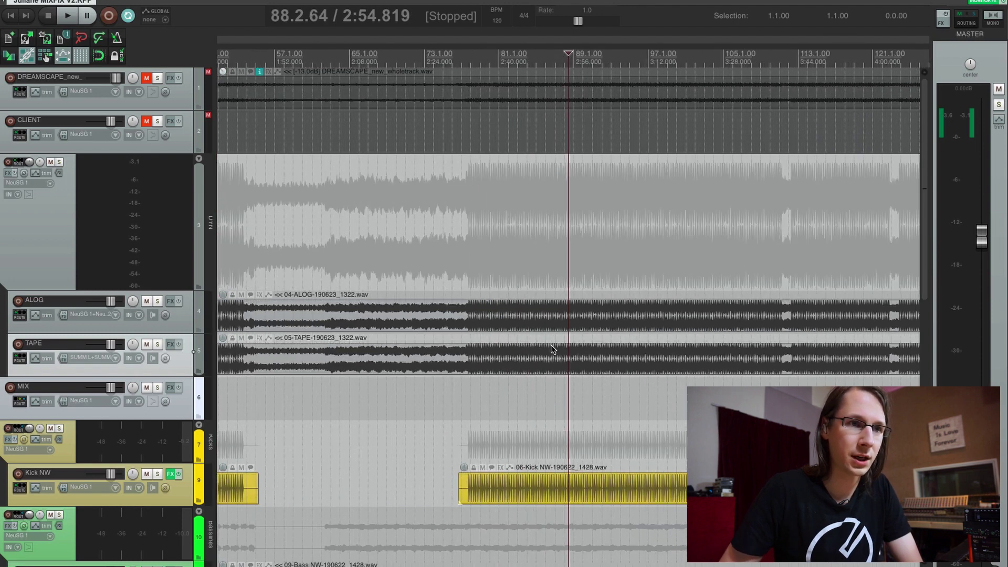
scroll(551, 349, "up", 6)
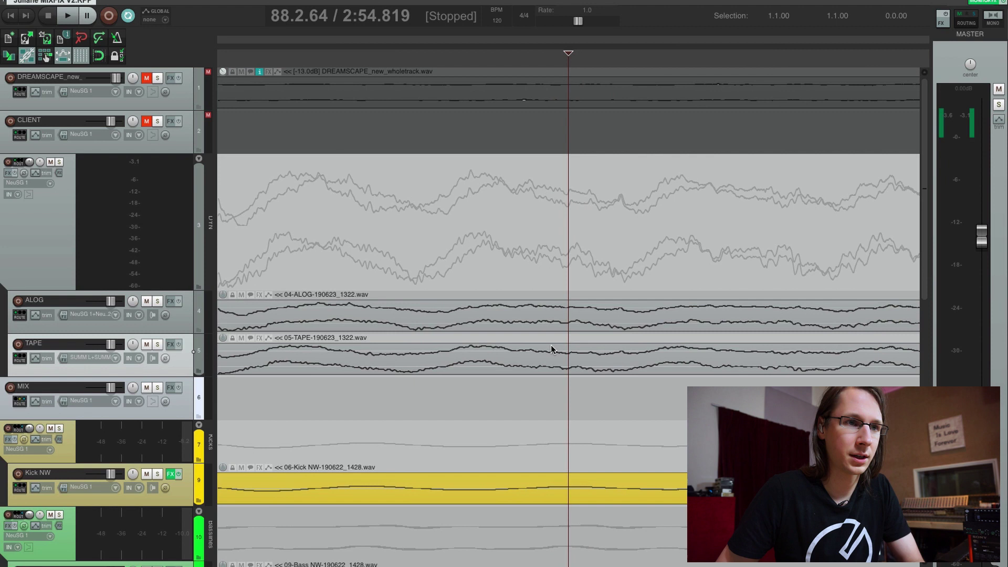
left_click(585, 358)
scroll(580, 304, "up", 4)
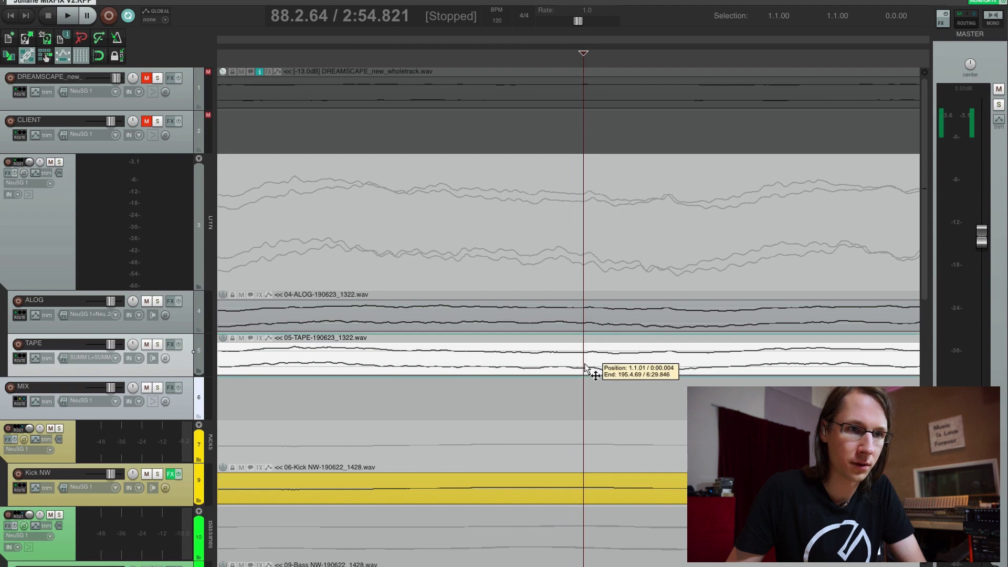
- Play the mix from around bar 88 and compare it with the TAPE track muted and unmuted
key("space")
key("space")
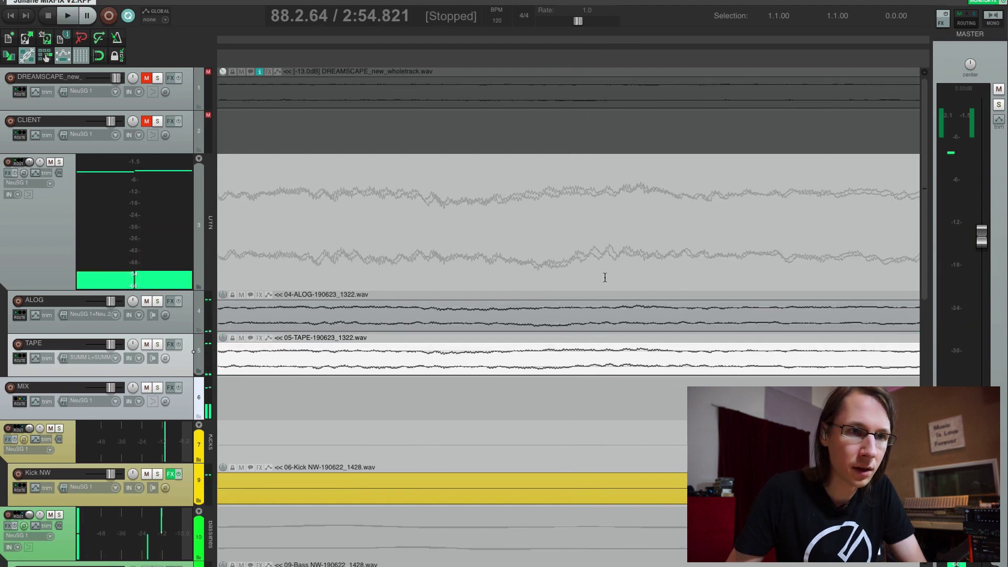
left_click(610, 370)
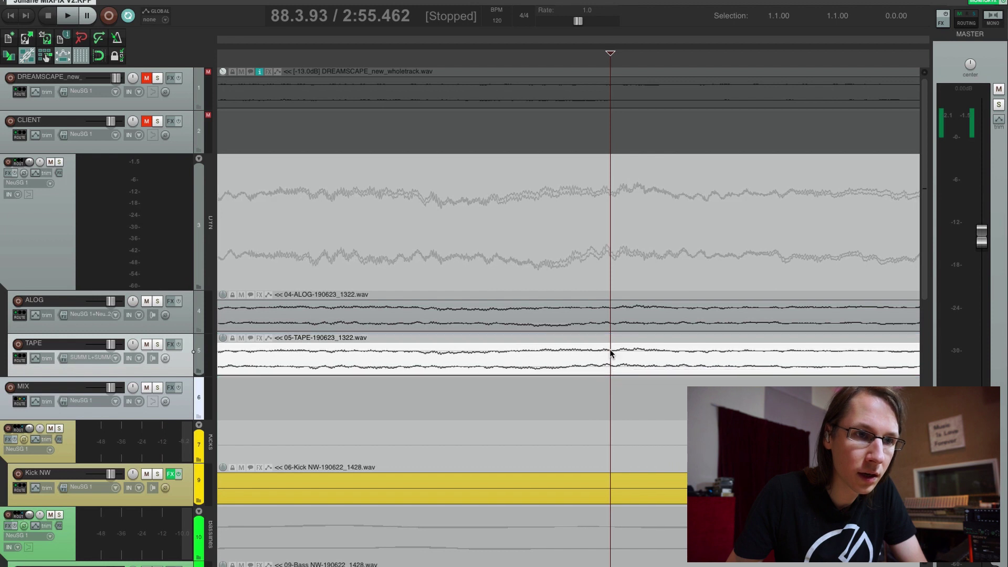
key("space")
key("space")
key("space")
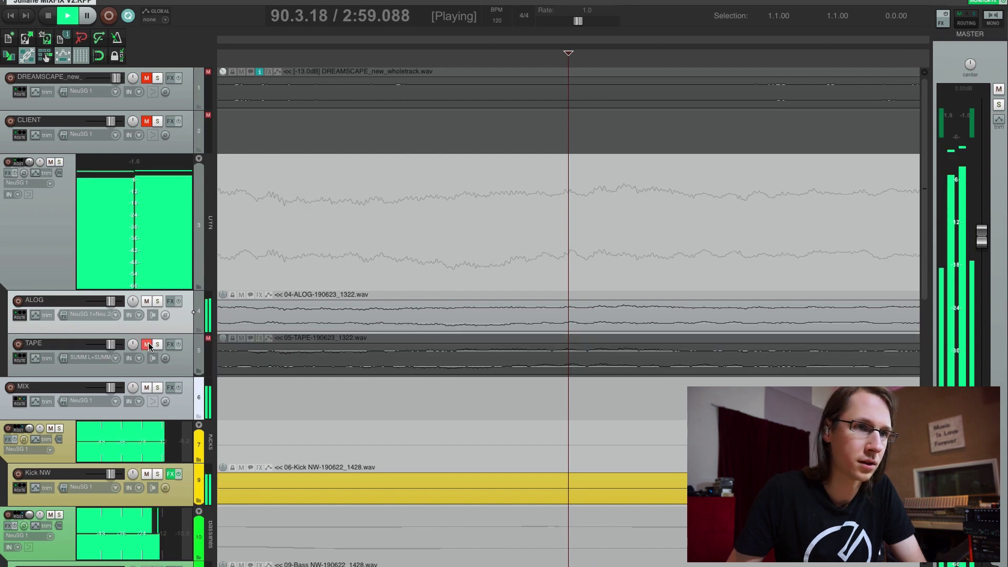
key("space")
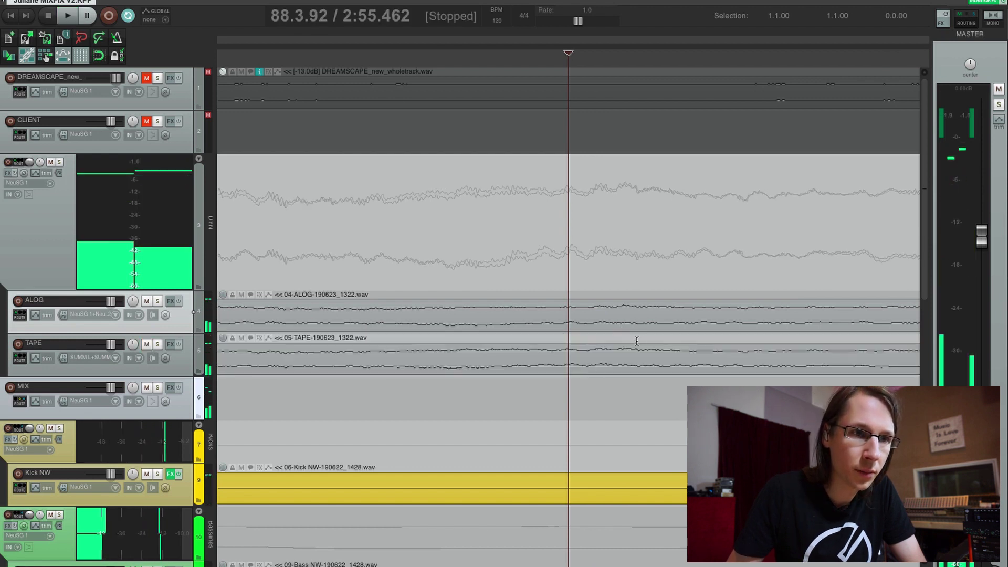
- Nudge the TAPE item slightly earlier to match the ALOG waveform around 2:55.46
scroll(619, 340, "right", 2)
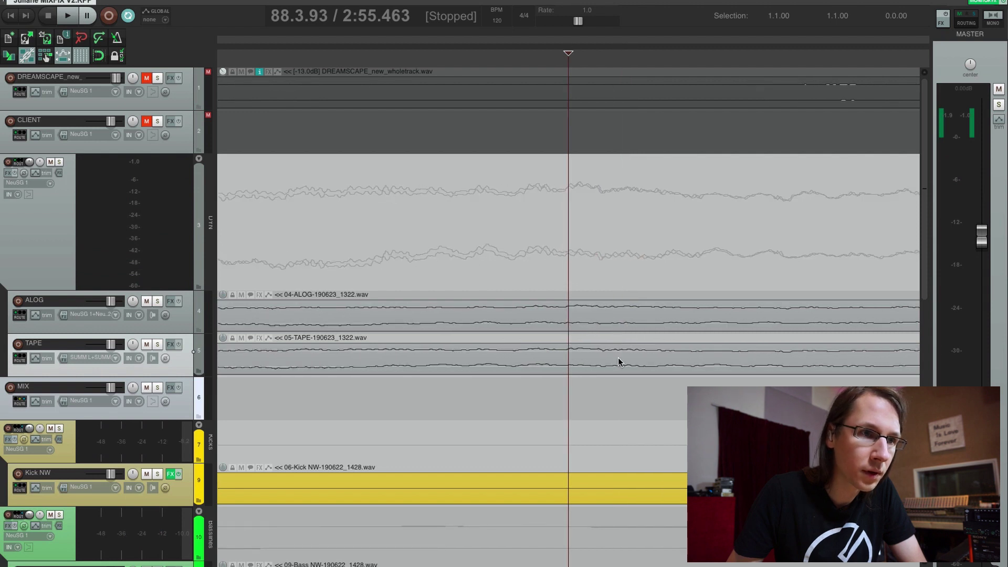
left_click(621, 358)
left_click_drag(623, 358, 620, 359)
- Play the realigned section and toggle the TAPE track's mute to judge its phase against ALOG
key("space")
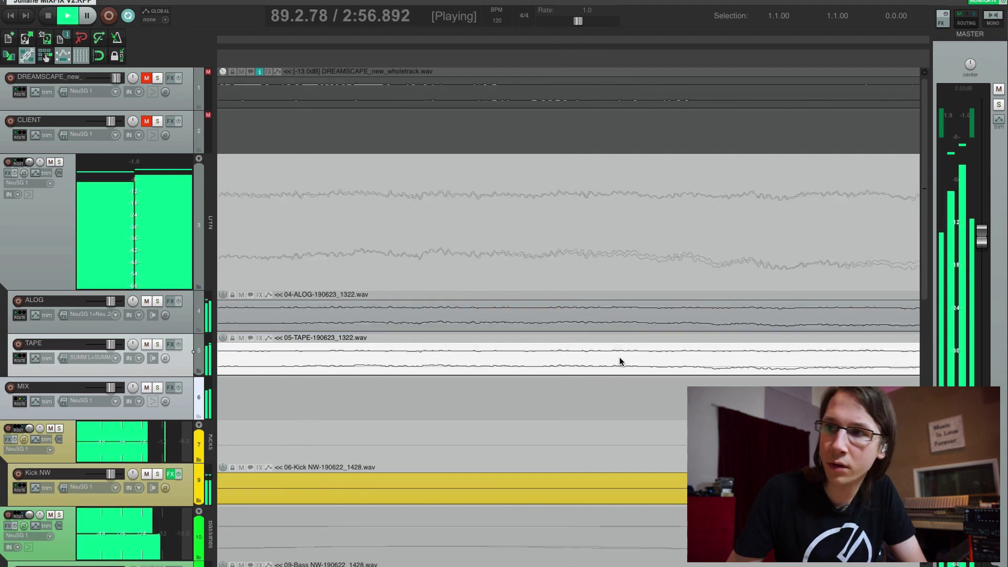
left_click(146, 345)
left_click(146, 345)
left_click(499, 369)
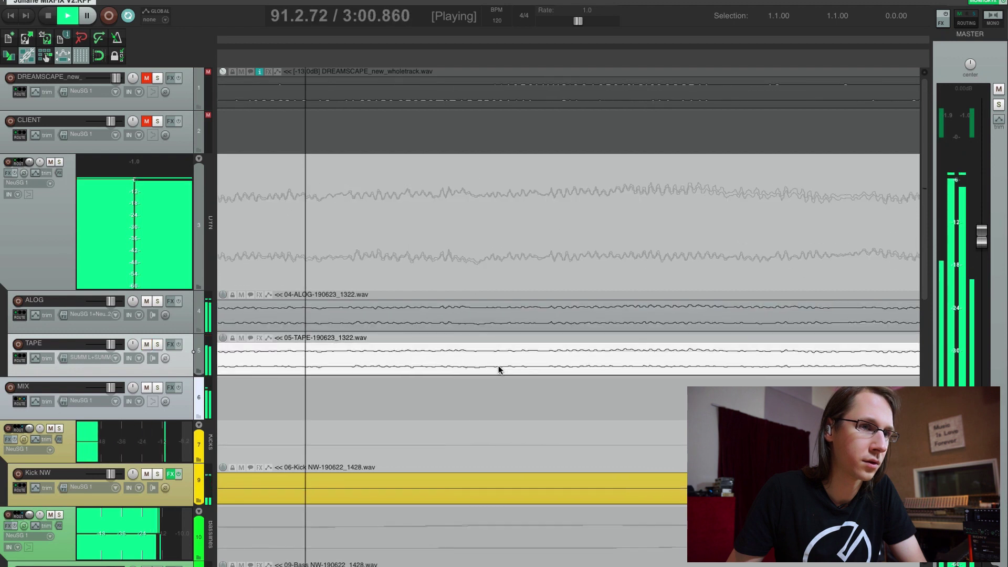
key("space")
- Play the song from the drop at about bar 77 and compare the mix with TAPE muted and unmuted
left_click(506, 337)
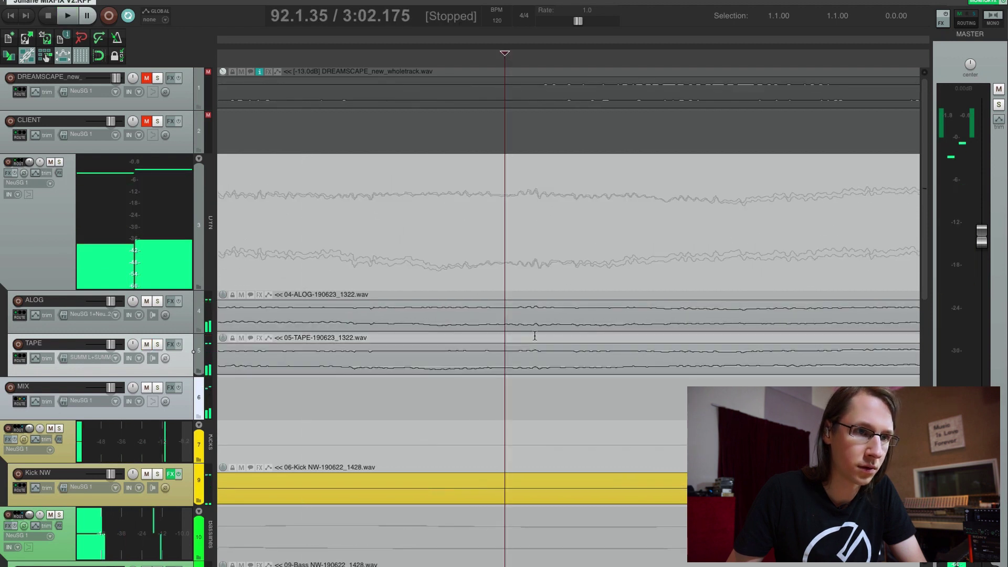
scroll(535, 336, "down", 10)
left_click(336, 292)
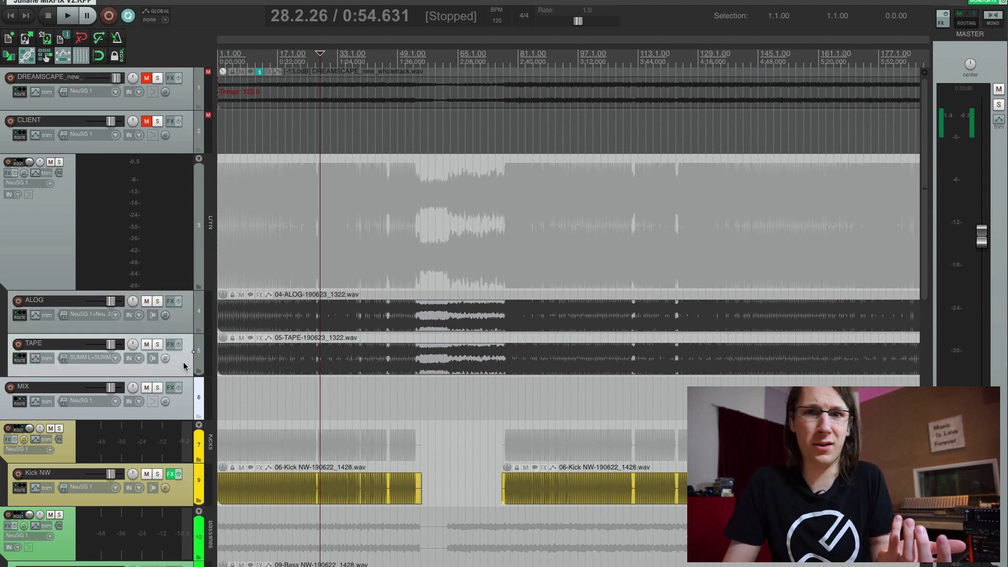
left_click(149, 348)
key("space")
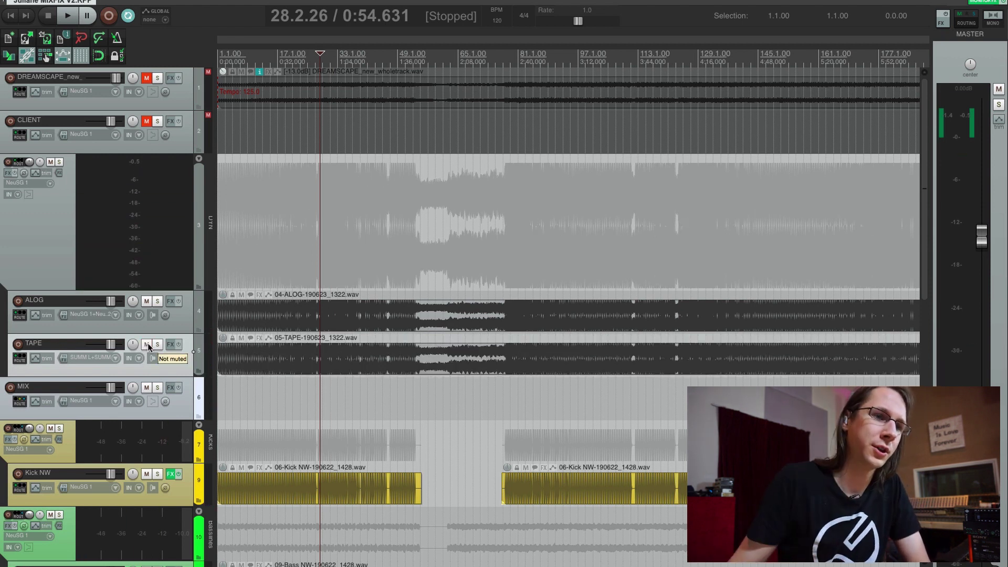
left_click(504, 297)
key("space")
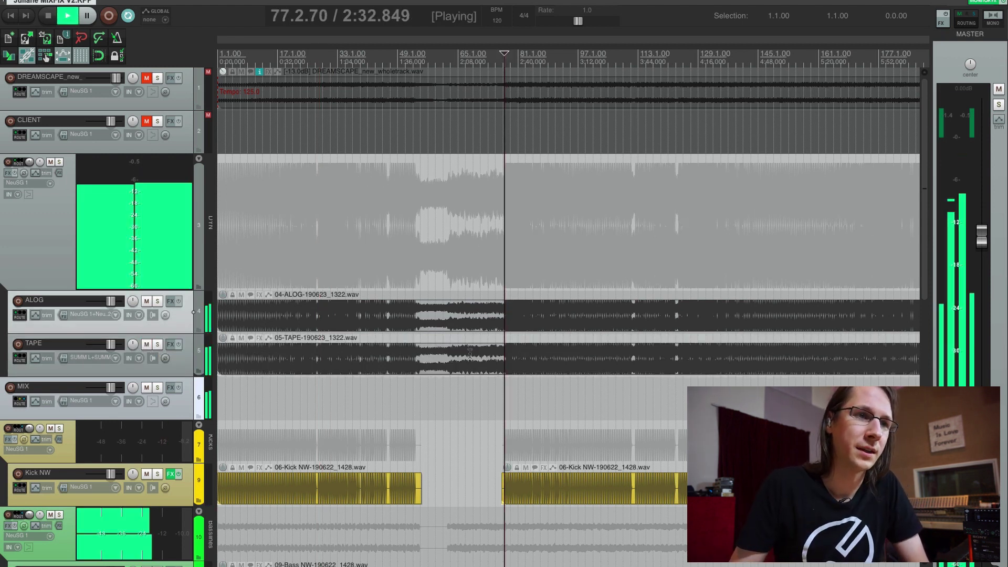
left_click(147, 345)
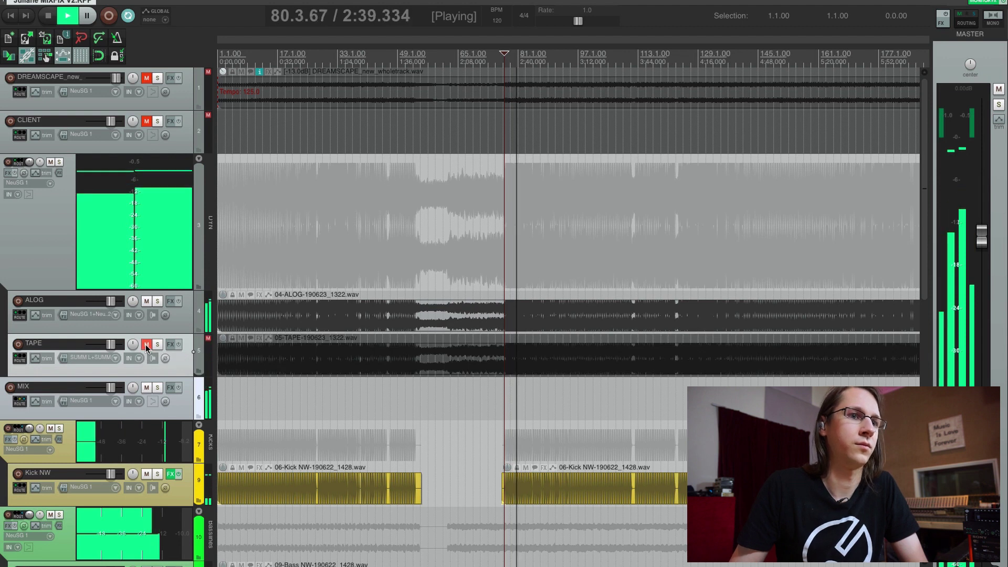
left_click(146, 344)
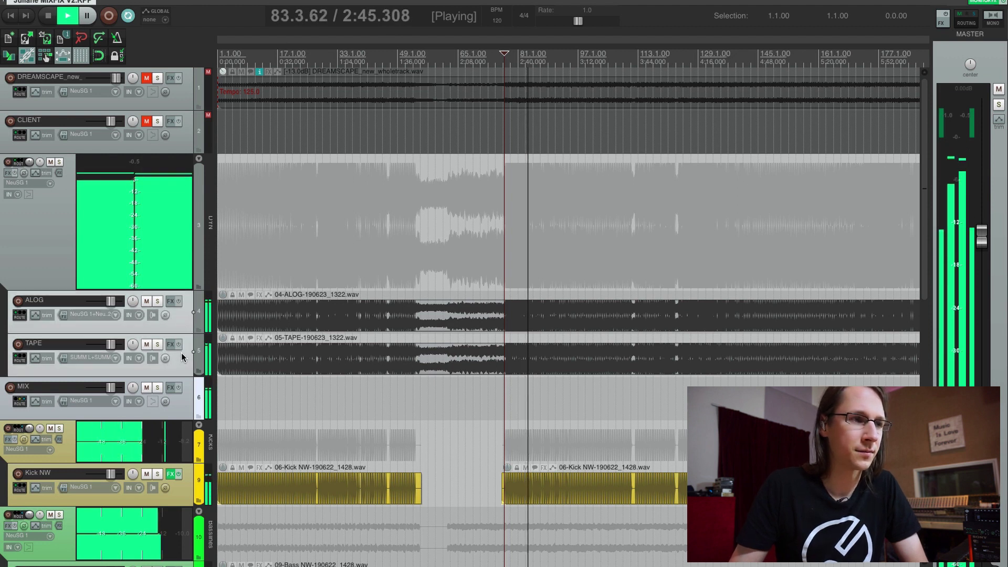
- Slightly adjust the TAPE track's volume against ALOG during playback and stop the transport
left_click(179, 322)
left_click_drag(111, 344, 111, 344)
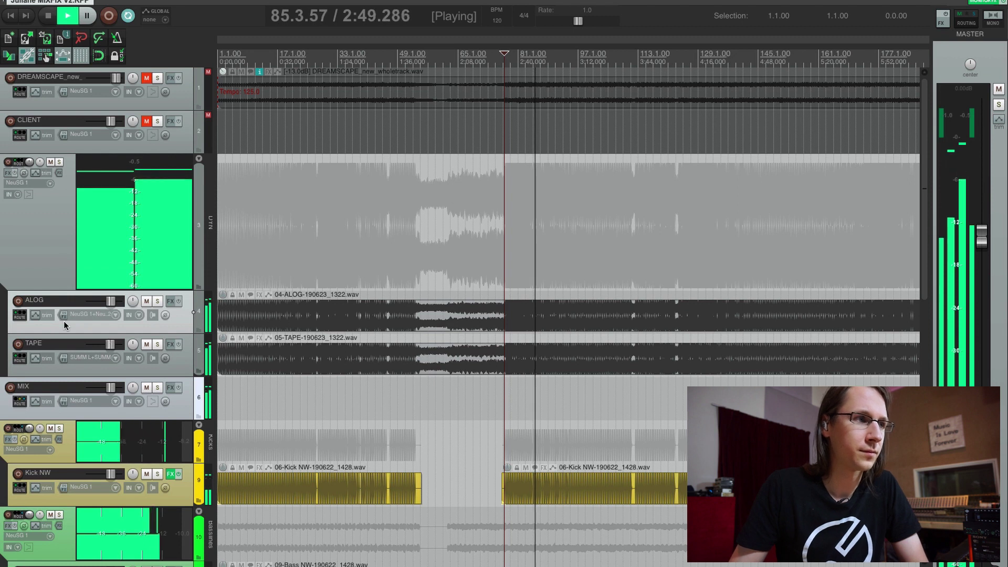
key("space")
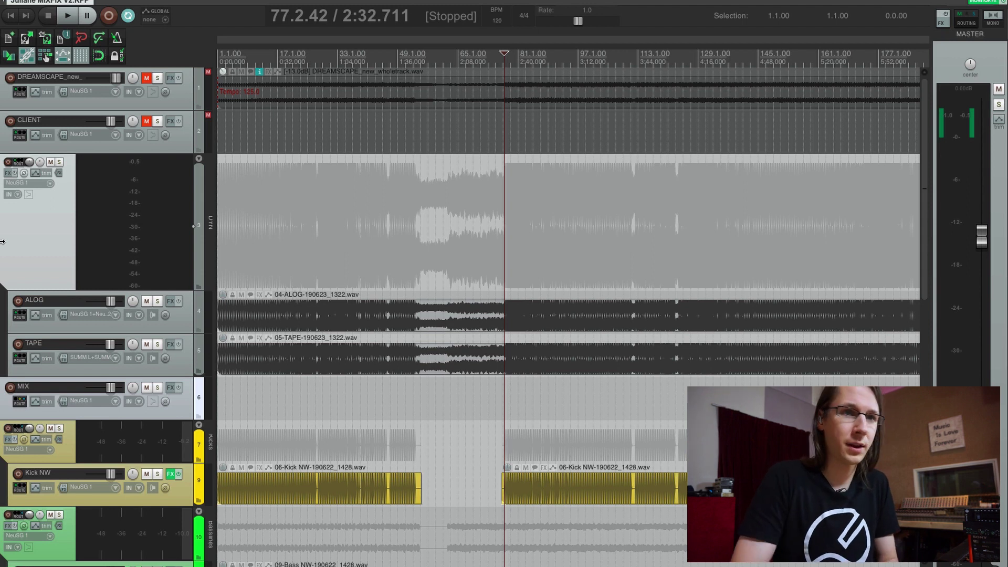
- Insert FabFilter Pro-Q 3 on the DYN folder track and create a 96 dB/oct low cut at about 26 Hz
key("f")
left_click_drag(366, 8, 617, 25)
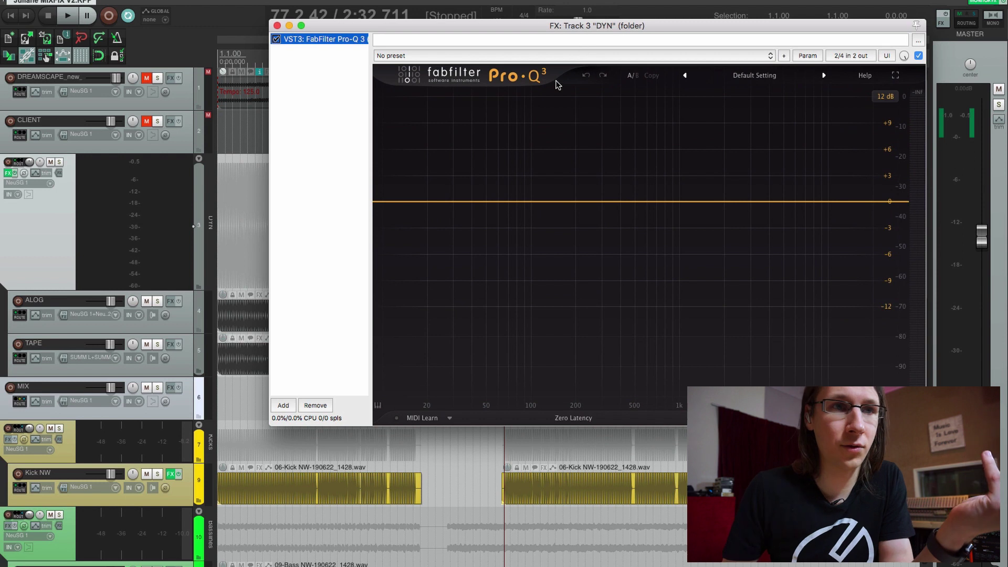
left_click(445, 202)
left_click(411, 362)
left_click(420, 281)
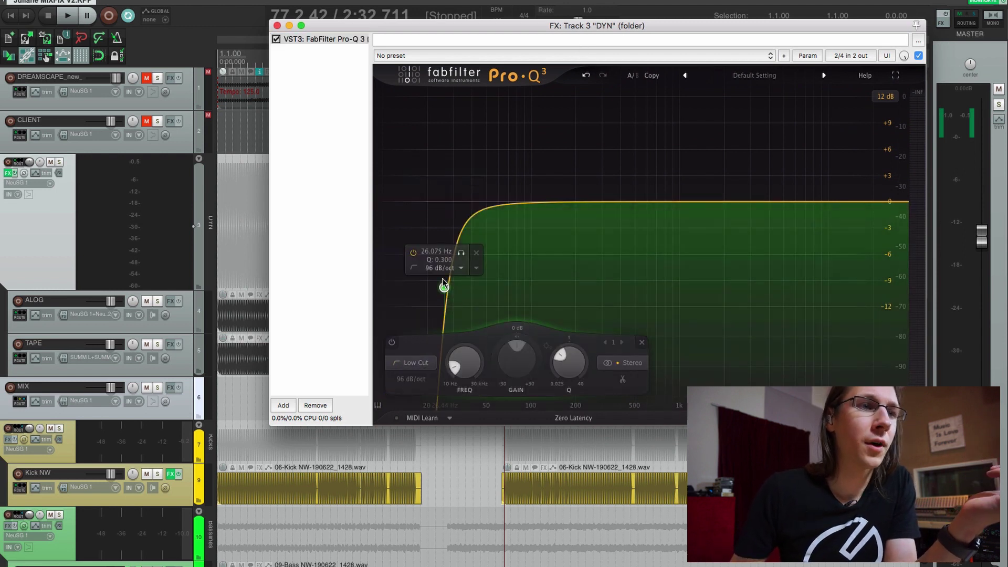
left_click_drag(444, 288, 444, 213)
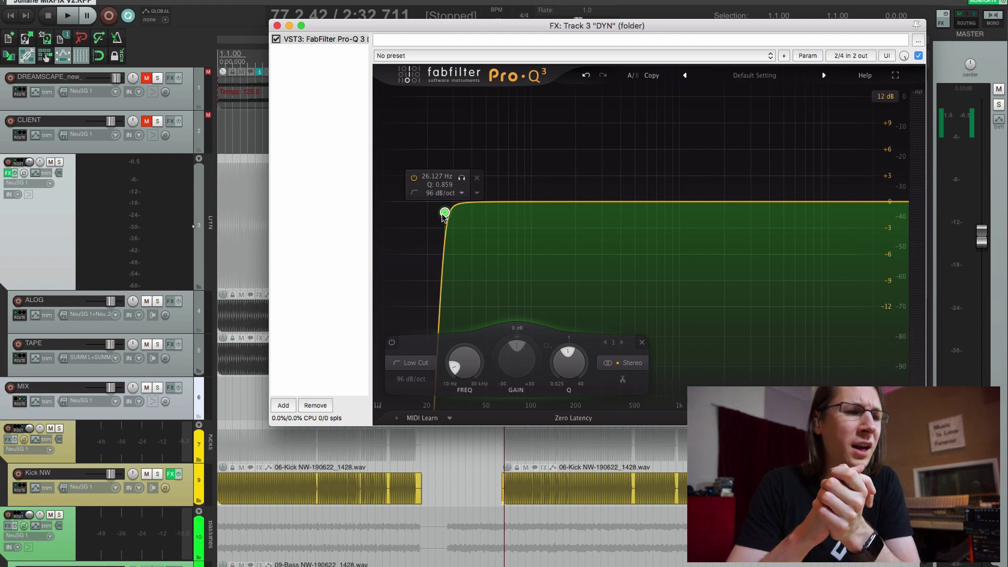
- Set the low cut's Q to 0.974 and raise its frequency to about 30 Hz while auditioning the removed lows
key("space")
left_click_drag(567, 369, 567, 360)
key("space")
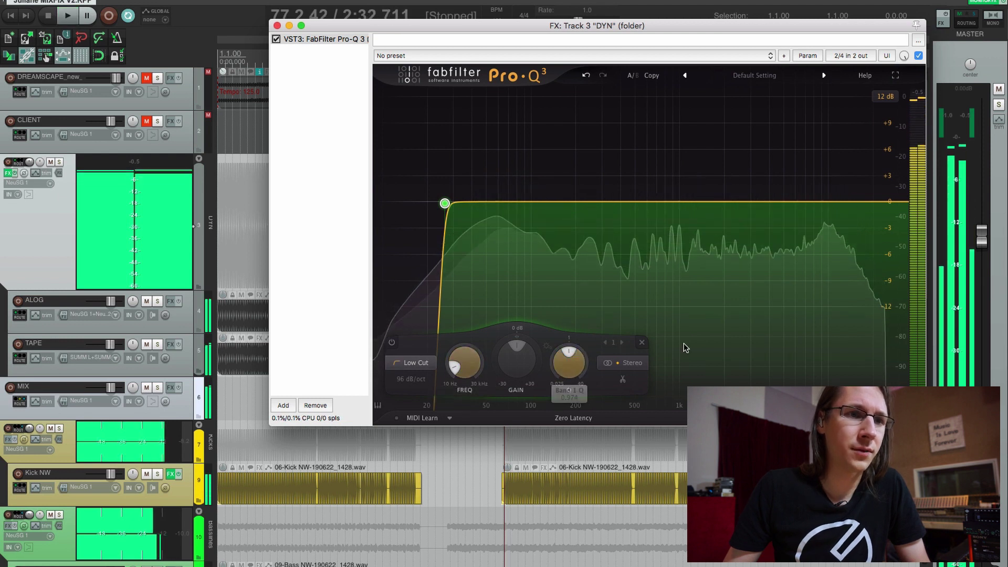
key("space")
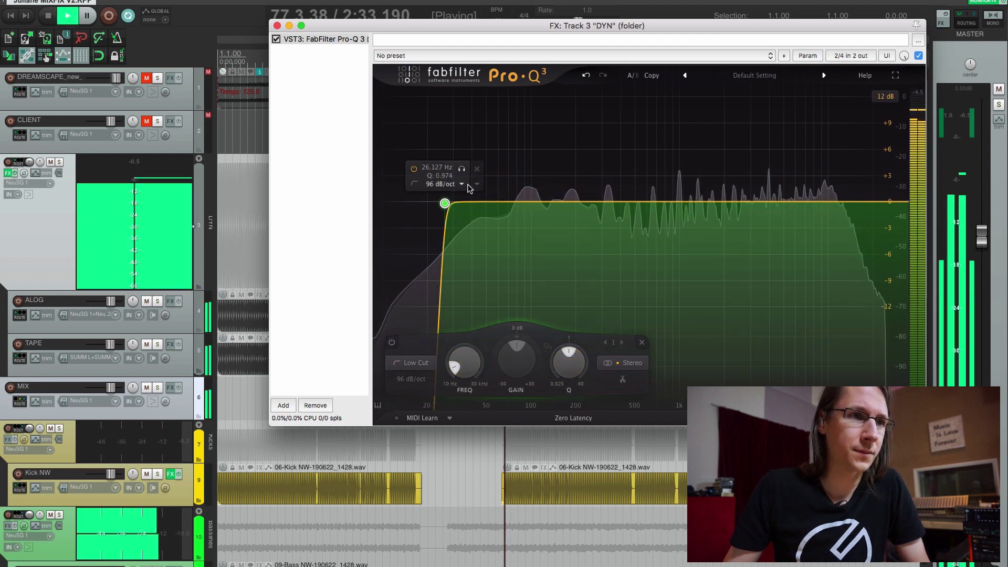
left_click(462, 169)
mouse_move(464, 171)
left_mouse_down()
mouse_move(498, 171)
mouse_move(477, 173)
left_mouse_up()
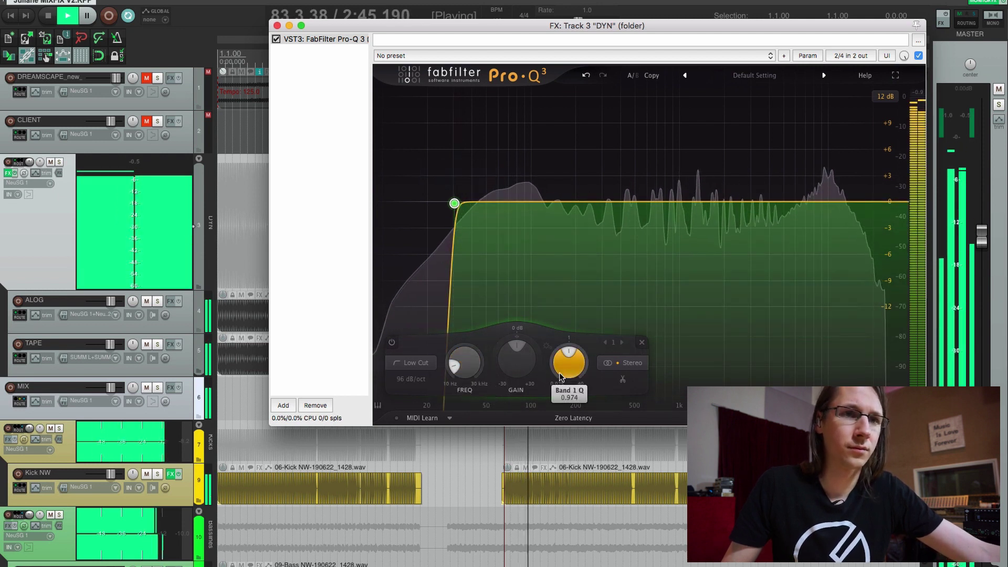
left_click(429, 259)
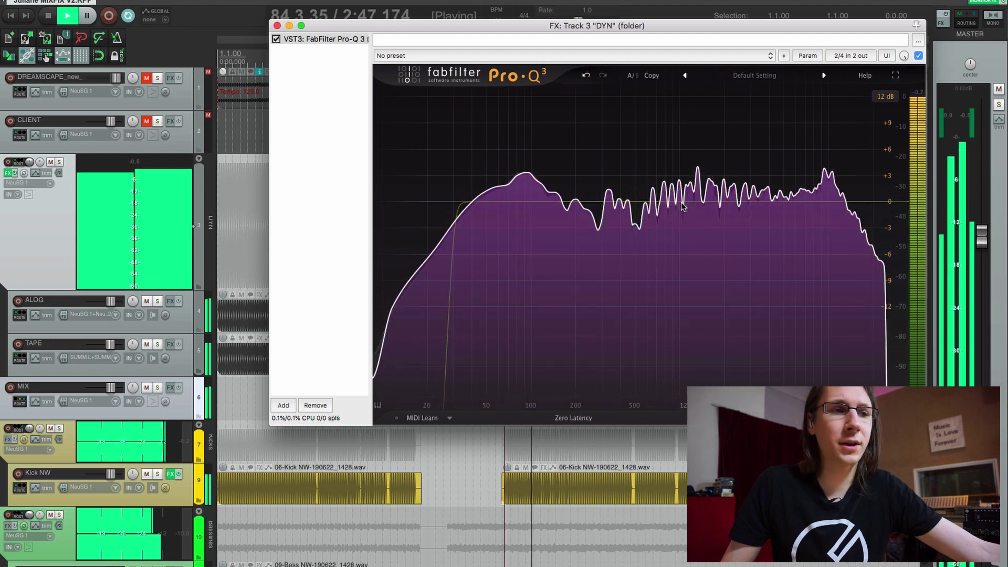
- Add FabFilter Pro-MB after the equalizer on the DYN folder track
left_click(284, 406)
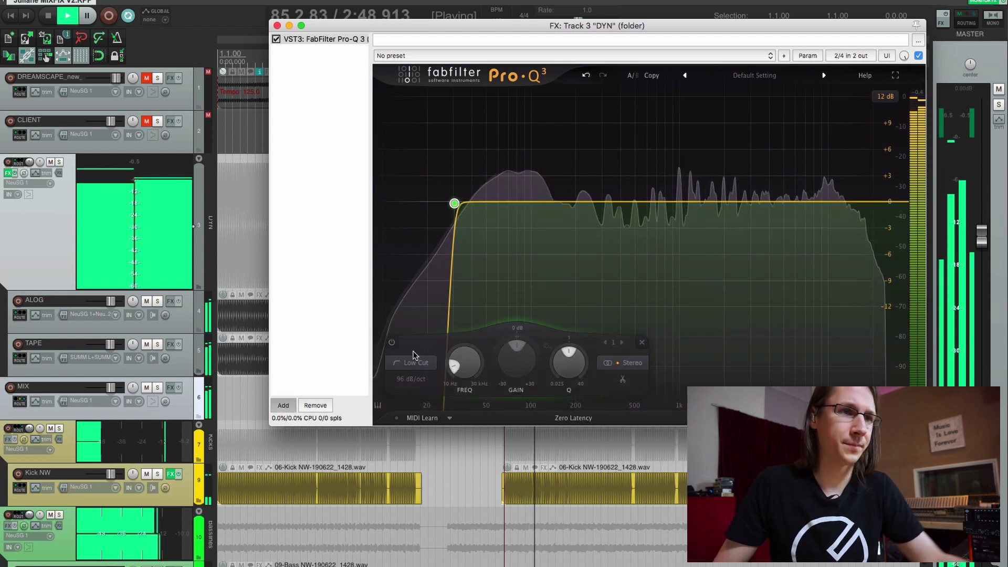
type("pro-mb")
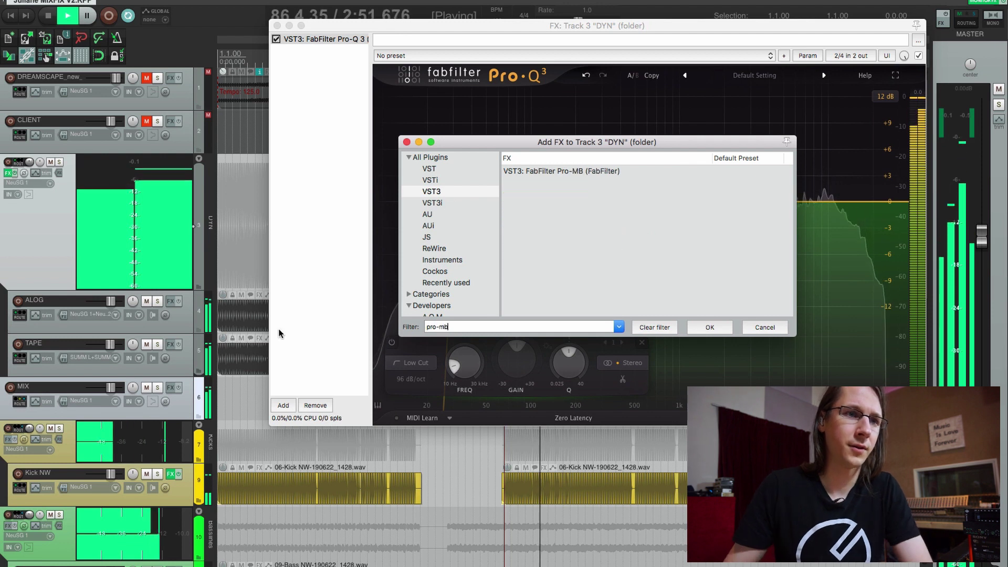
left_click(552, 173)
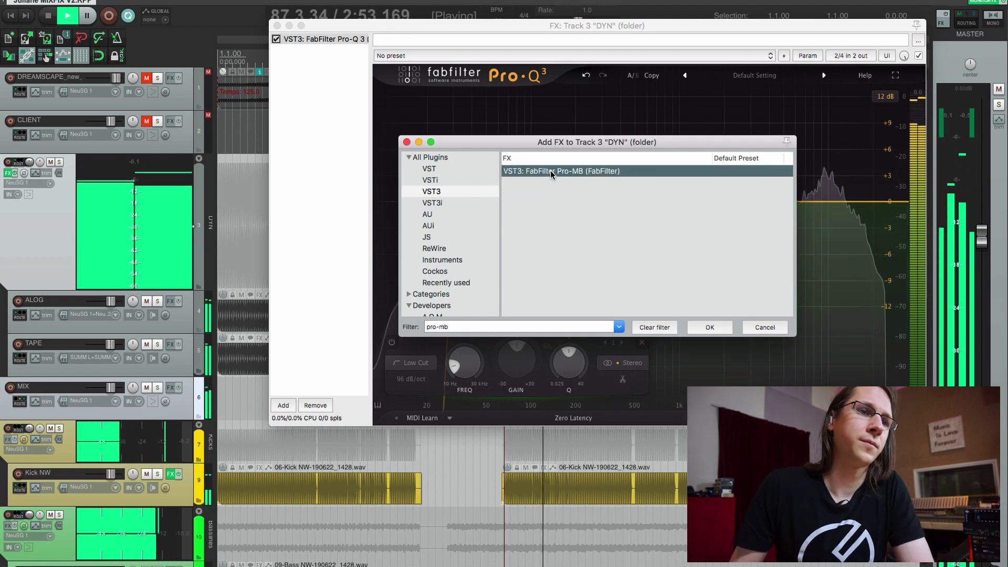
double_click(550, 172)
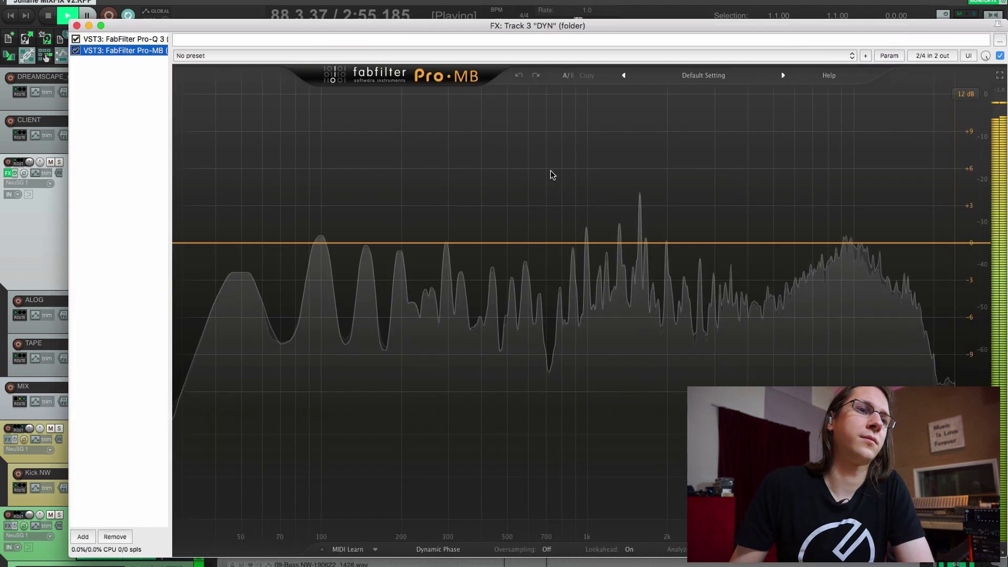
- Create a low compression band in Pro-MB, solo it and set its upper crossover to about 80 Hz
left_click(248, 127)
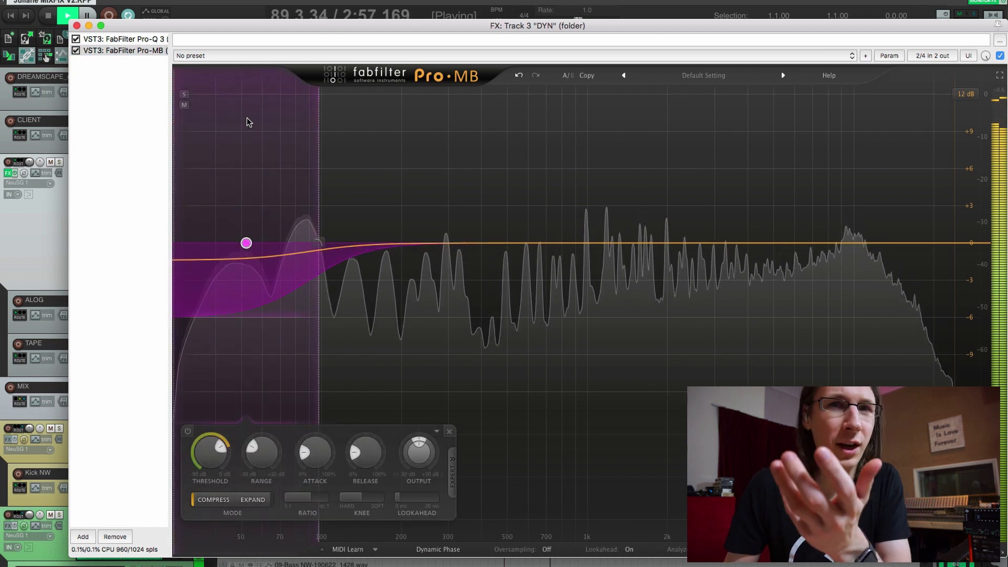
left_click_drag(478, 30, 478, 5)
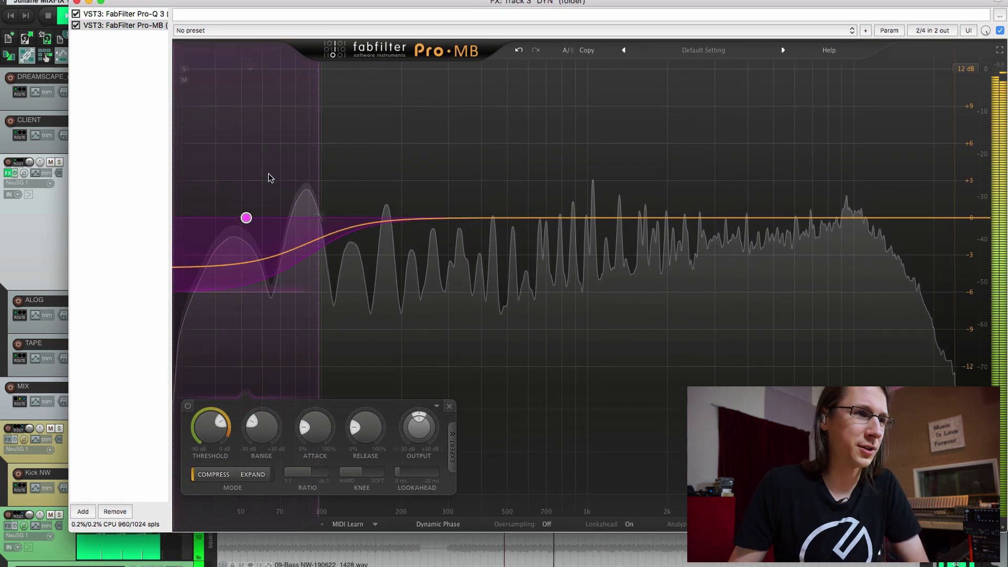
left_click(183, 68)
left_click_drag(320, 135, 293, 138)
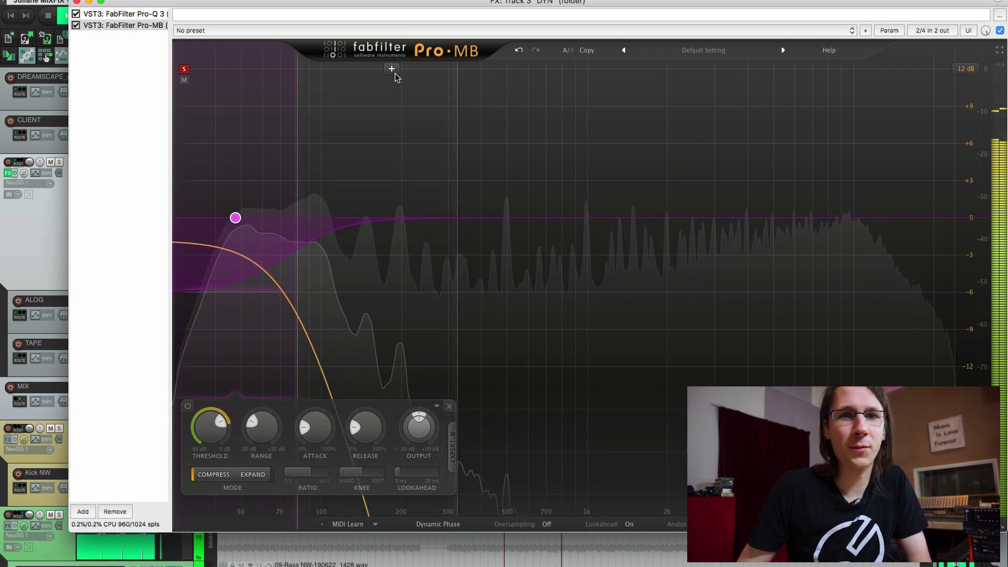
- Add four more Pro-MB bands above the low band and set the third band to span about 250 Hz to 3.6 kHz
left_click(376, 69)
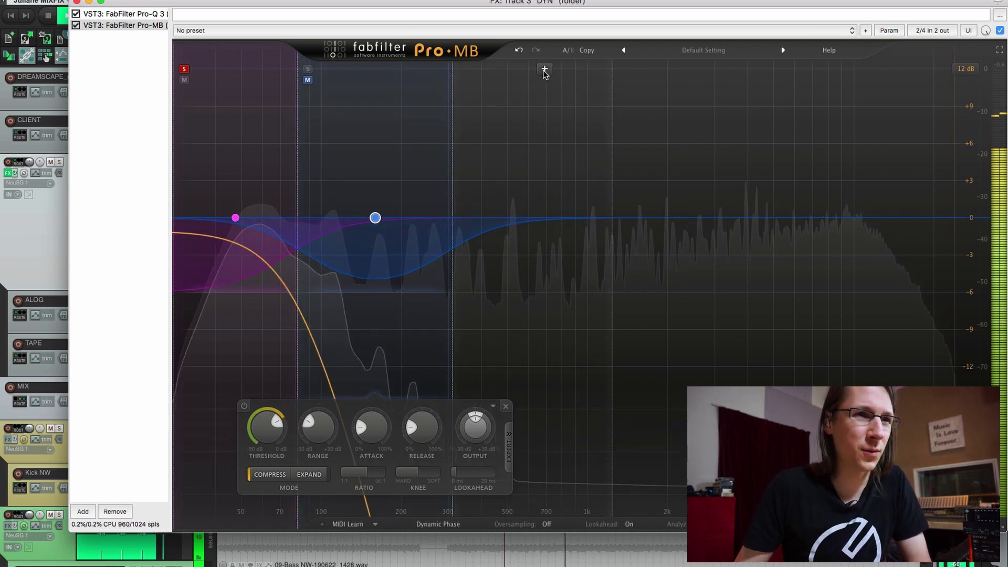
left_click(544, 69)
left_click_drag(614, 102, 738, 101)
left_click(789, 65)
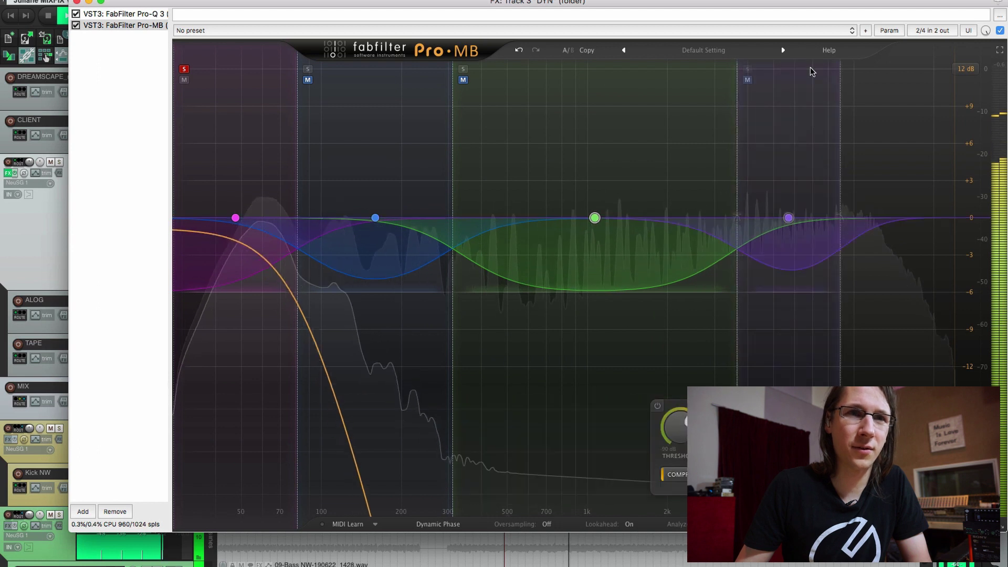
left_click(911, 69)
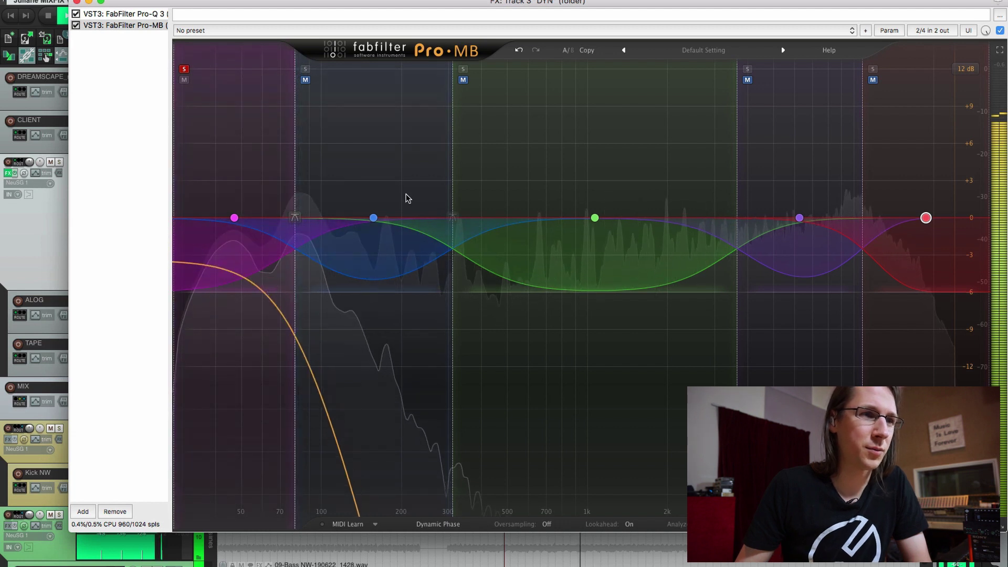
left_click_drag(455, 185, 431, 183)
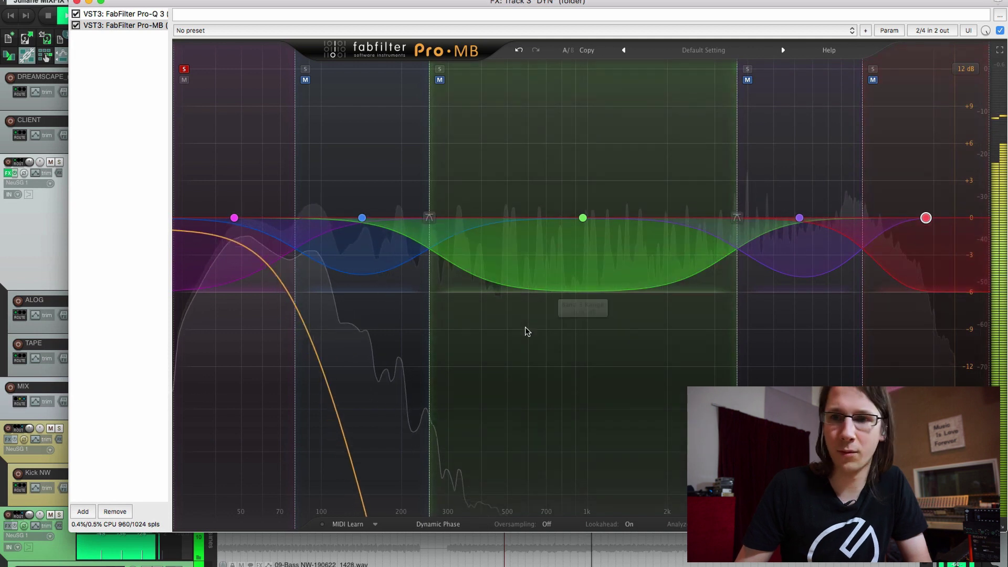
left_click(199, 295)
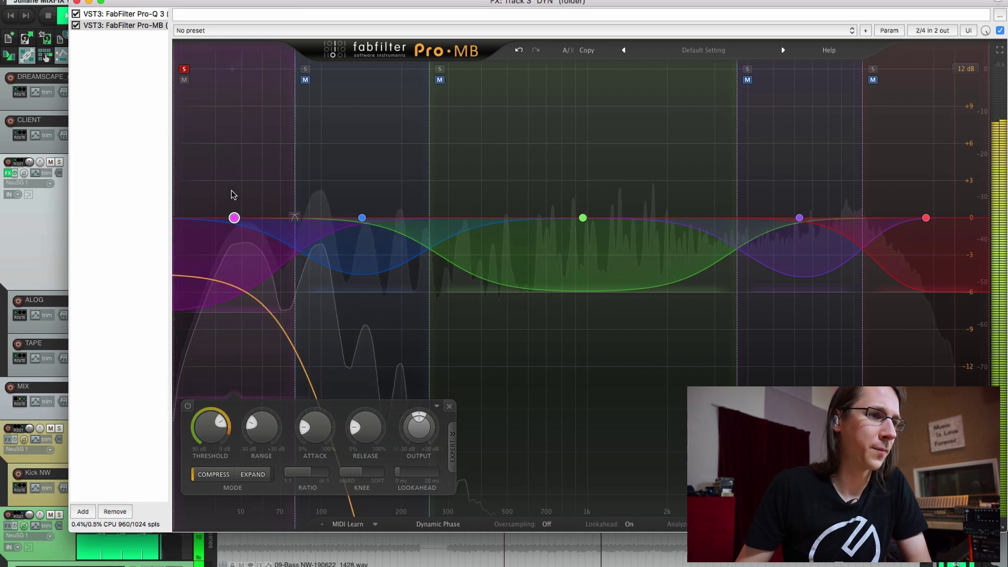
- Add a 12 dB/oct low cut at about 135 Hz to Pro-Q 3, applied only to the side channel
left_click(133, 16)
left_click(329, 177)
left_click(222, 337)
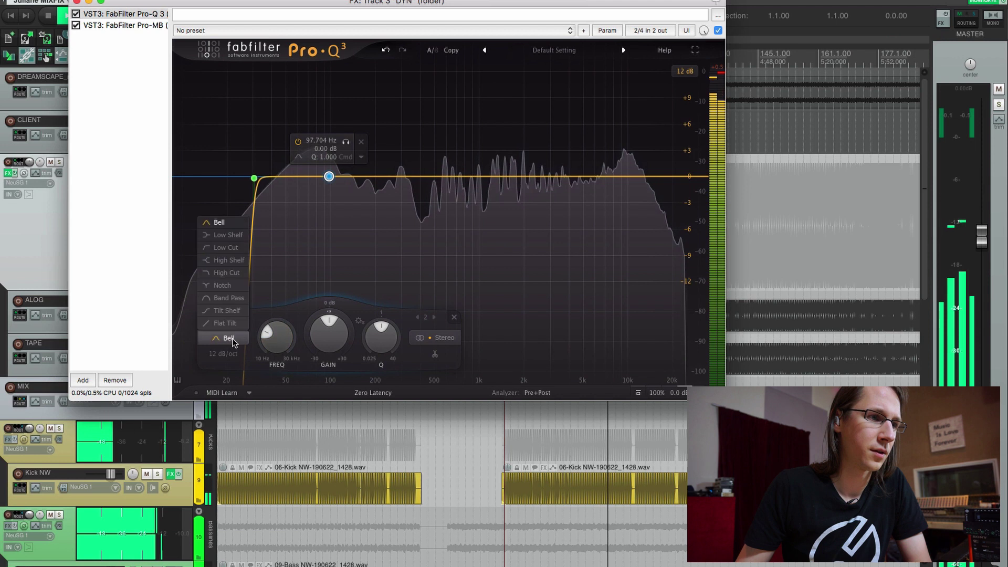
left_click(231, 256)
left_click(440, 337)
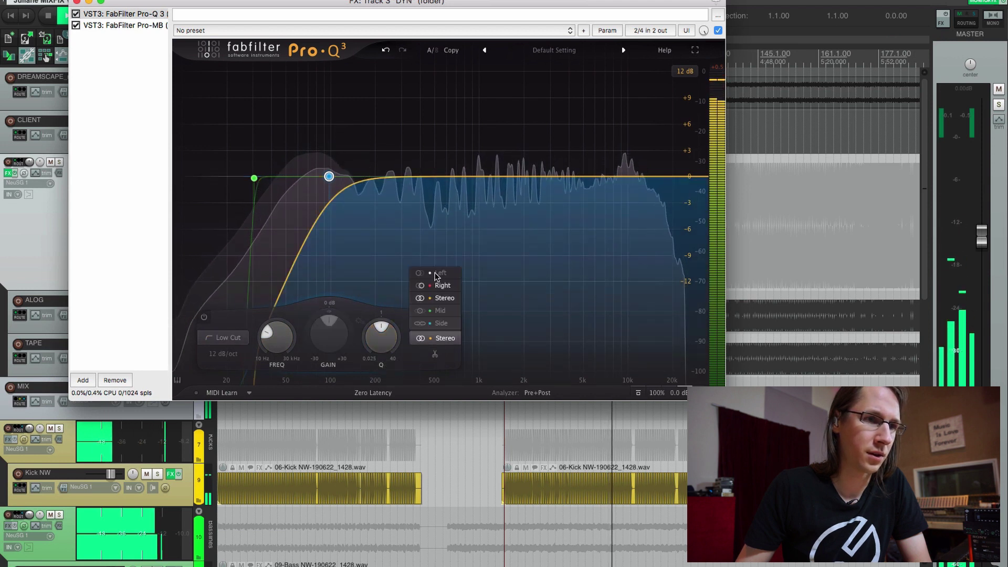
left_click(444, 324)
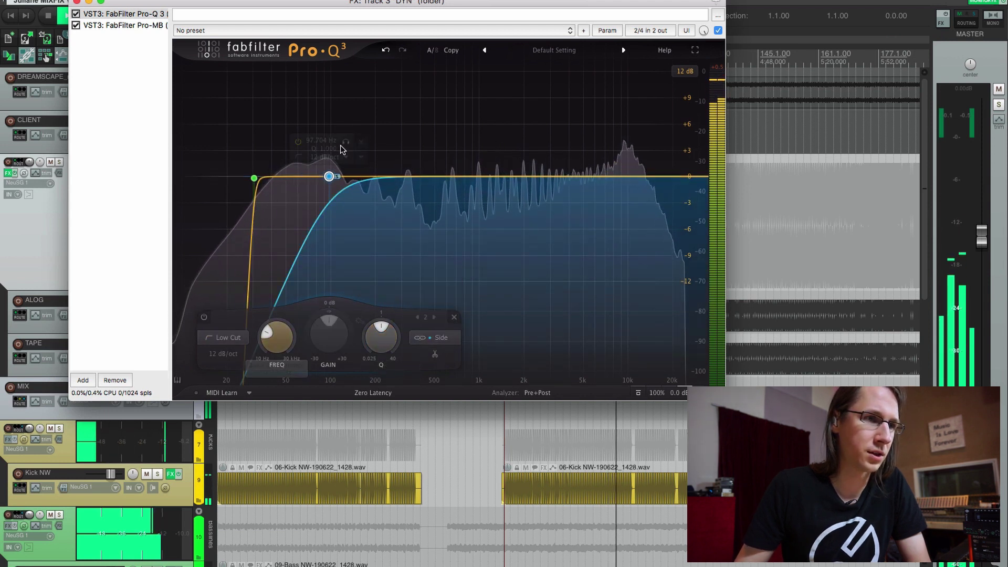
left_click_drag(339, 180, 358, 178)
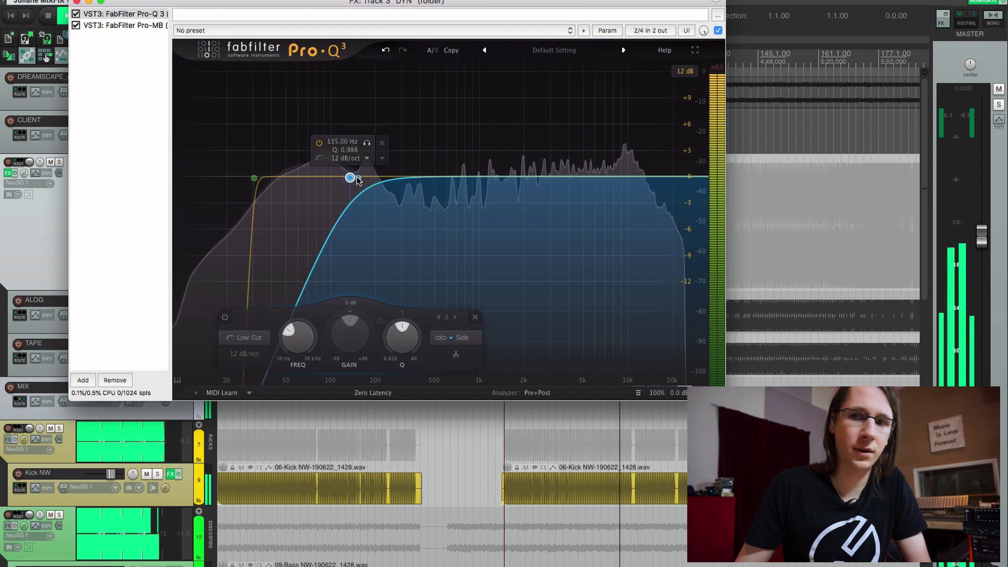
- Return to Pro-MB, give the low band faster attack and release, about -9.77 dB range and more output, and unsolo it
left_click(122, 25)
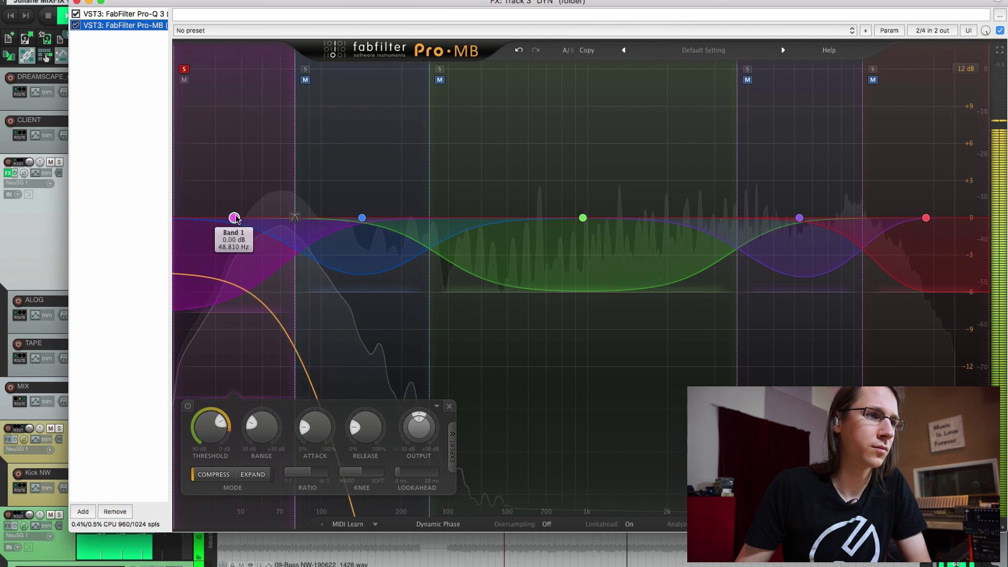
left_click_drag(372, 440, 617, 478)
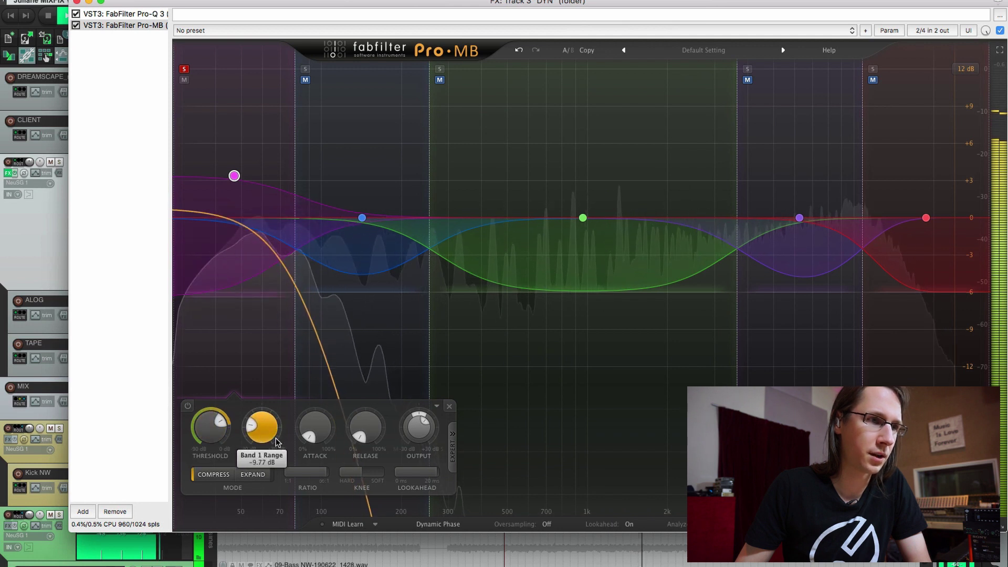
left_click(184, 69)
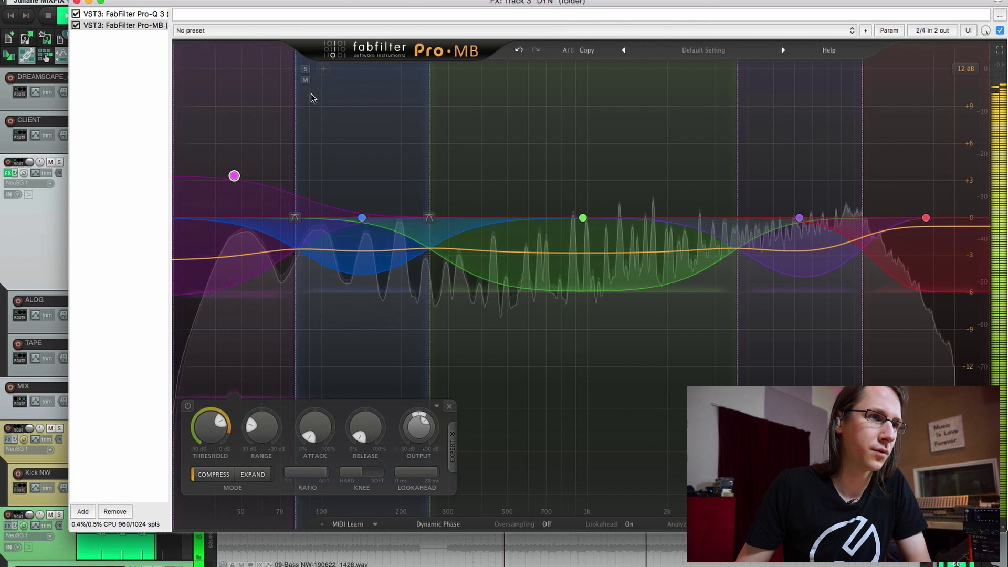
- Solo the second band to lower its upper crossover to about 230 Hz and its threshold to about -12.62 dB, then unsolo it
left_click(304, 71)
left_click_drag(429, 128, 418, 130)
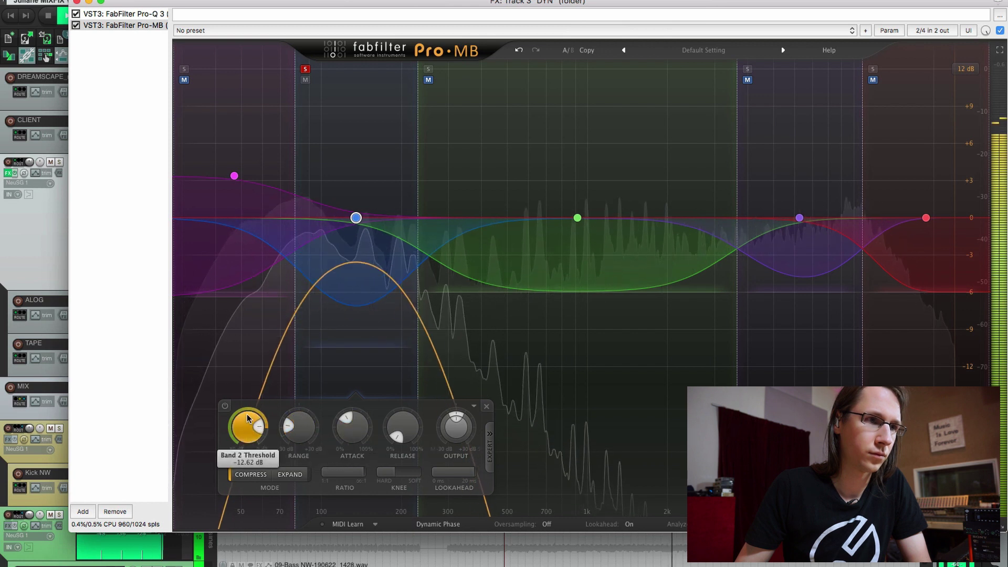
left_click(306, 69)
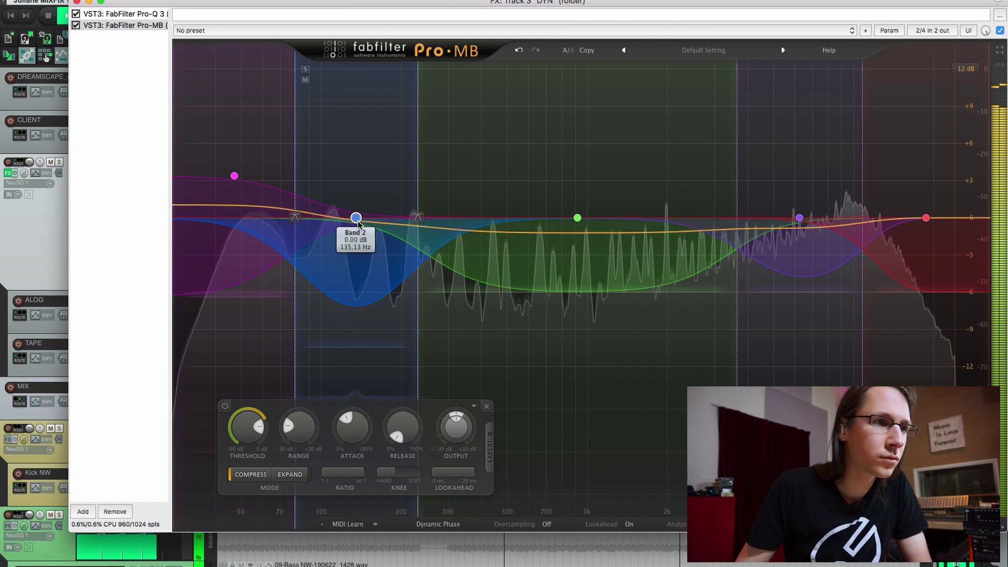
- Solo the third band and tune its compression with faster attack and release, 1 ms lookahead and adjusted ratio and threshold
left_click(650, 234)
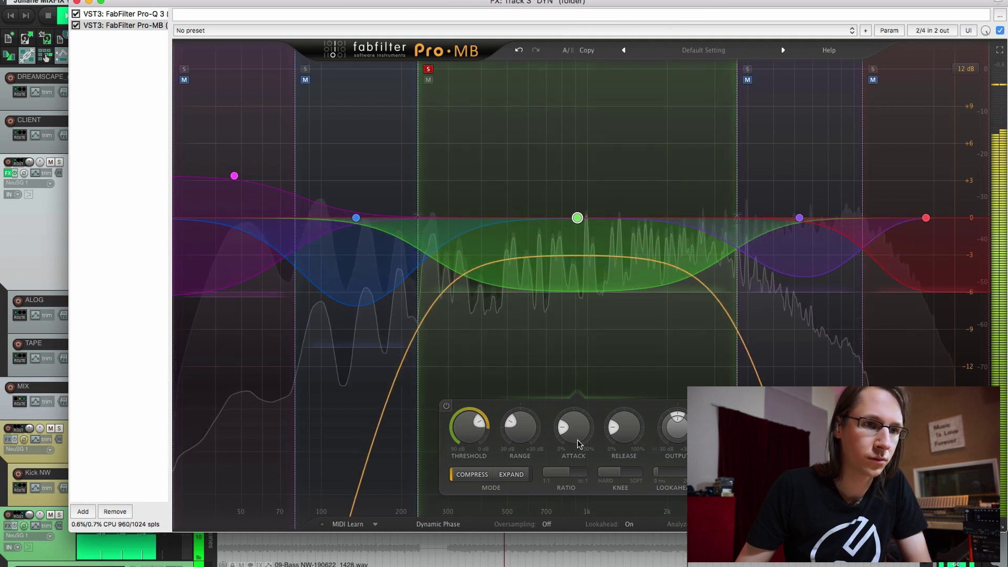
left_click_drag(576, 437, 617, 477)
left_click_drag(625, 433, 661, 500)
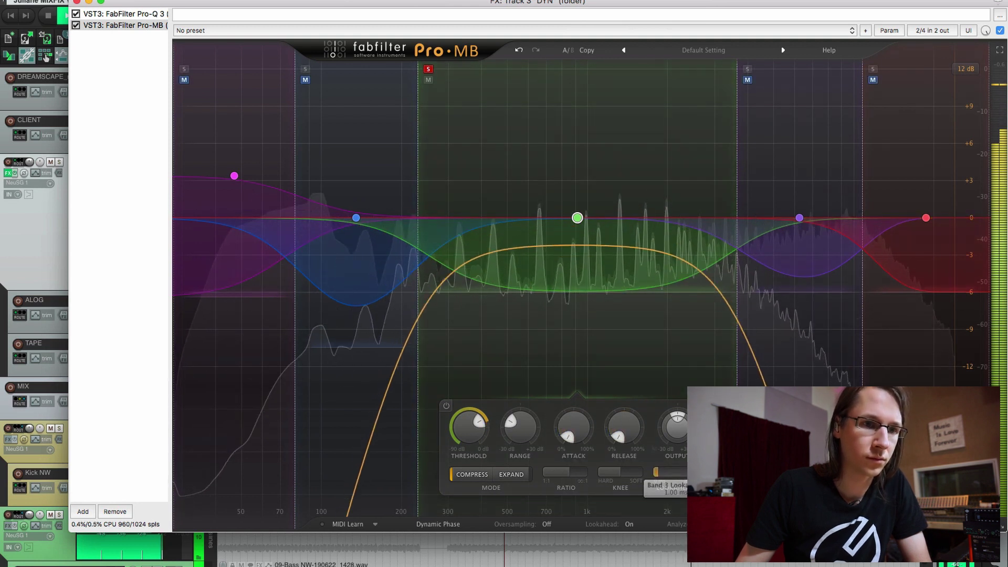
left_click_drag(565, 473, 566, 462)
left_click_drag(462, 426, 462, 425)
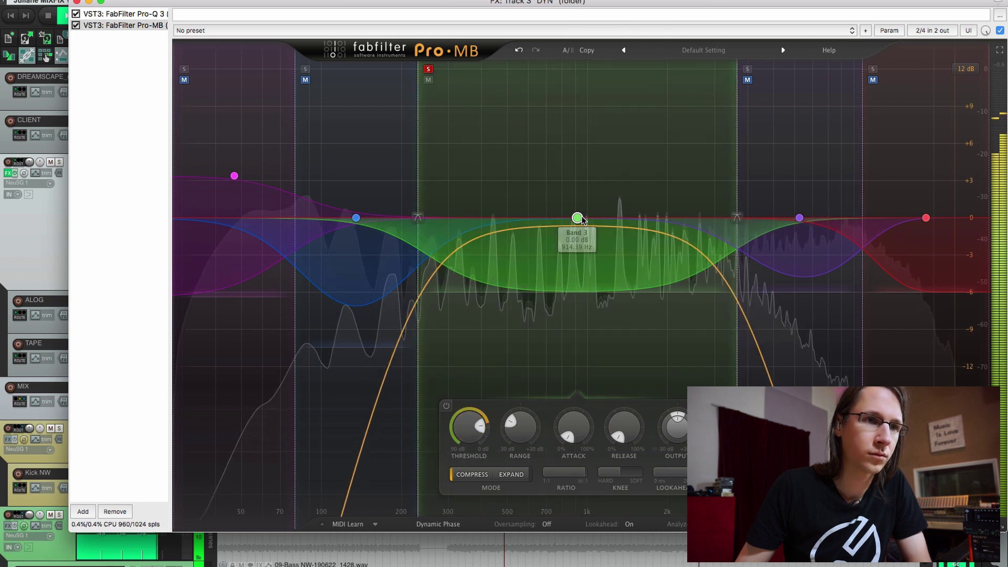
- Raise the third band's output by about 1 dB, lower its upper crossover to about 2.5 kHz and unsolo it
left_click_drag(577, 218, 577, 204)
left_click_drag(737, 175, 693, 175)
left_click(428, 69)
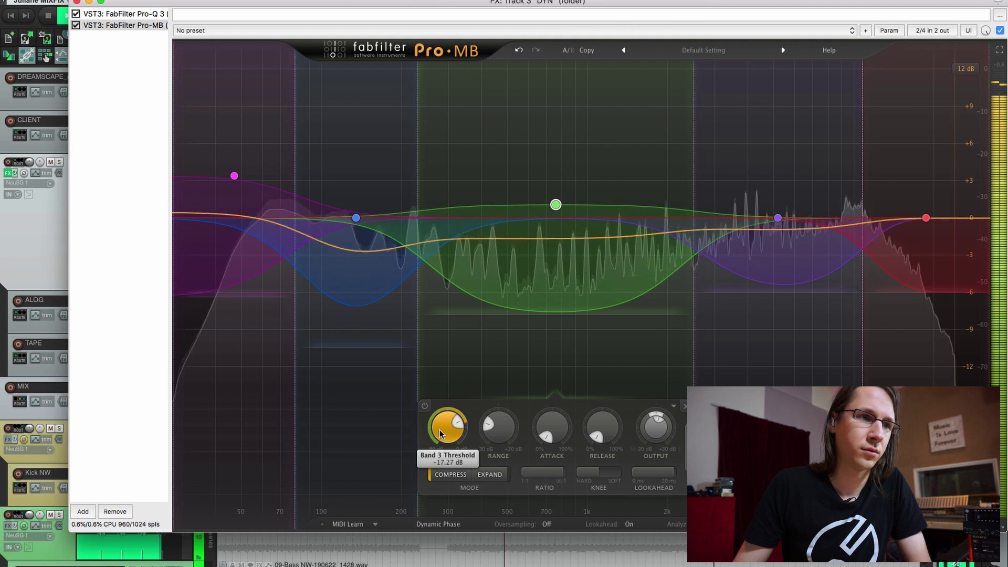
- Raise the fourth band's output to about +2 dB and the top band's to +4.87 dB, moving their crossover to about 13 kHz
left_click(801, 221)
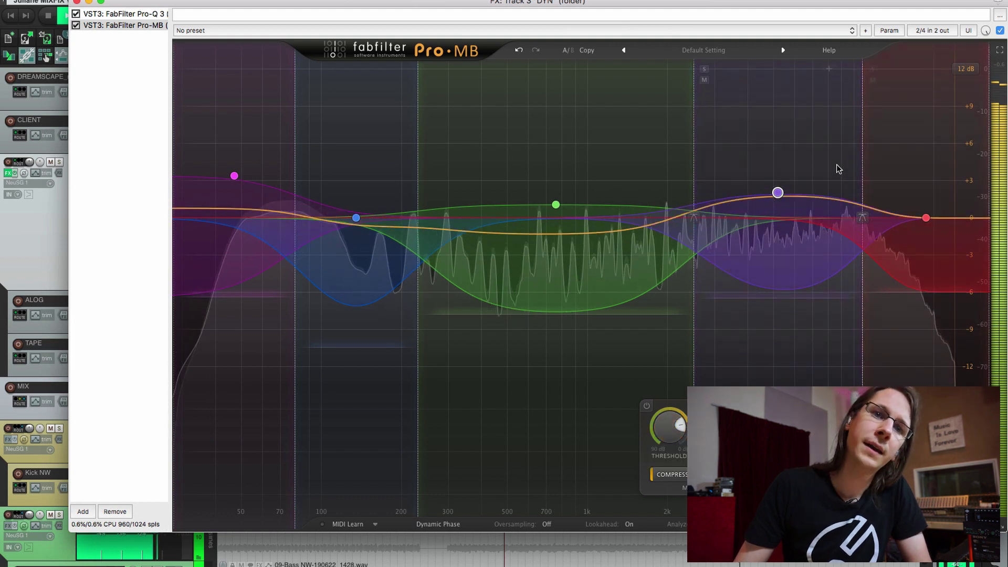
left_click_drag(884, 168, 885, 173)
left_click_drag(935, 217, 937, 159)
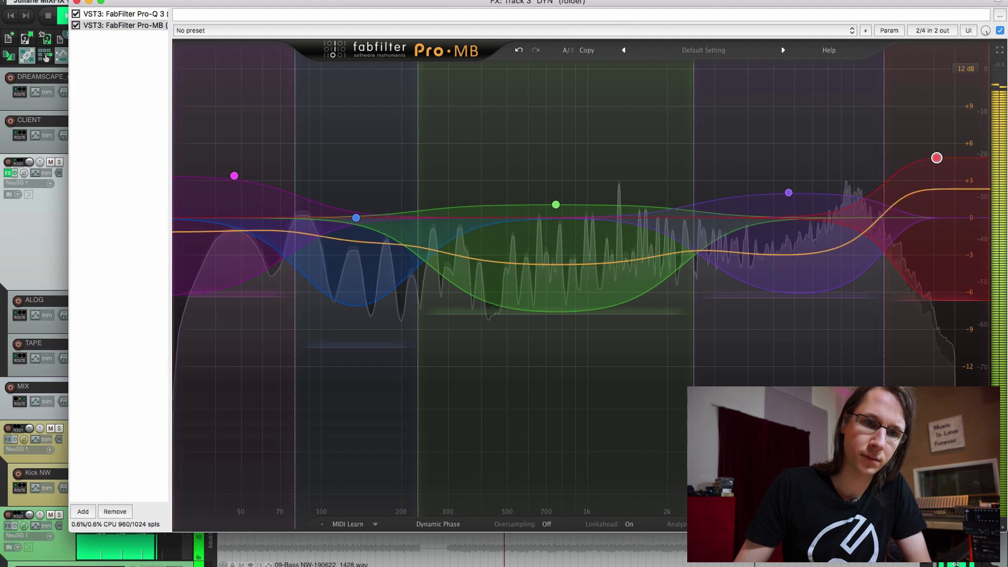
- Set the fourth band's threshold to about -10.98 dB and raise the outputs of the two lowest bands
left_click(766, 255)
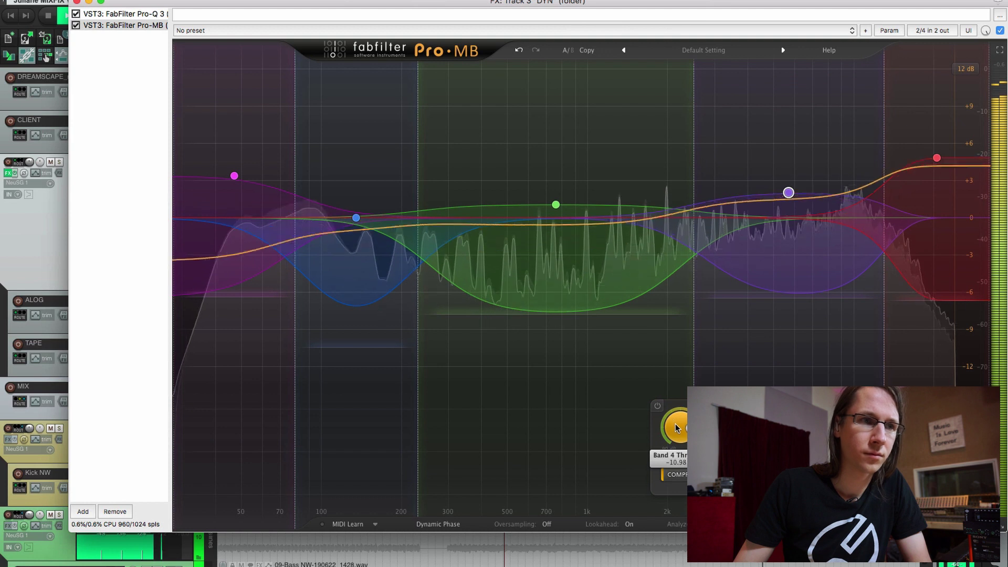
left_click(356, 217)
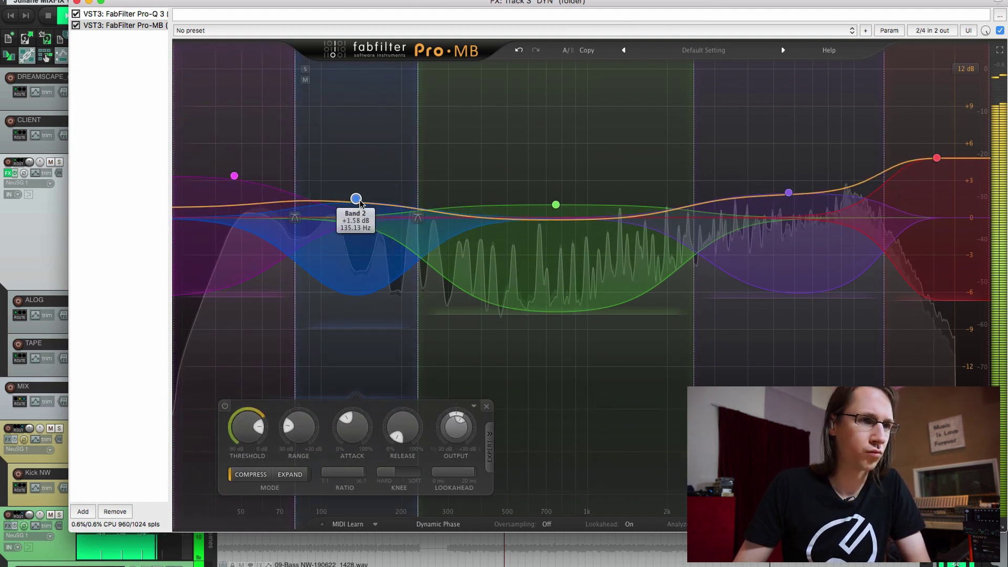
left_click(274, 227)
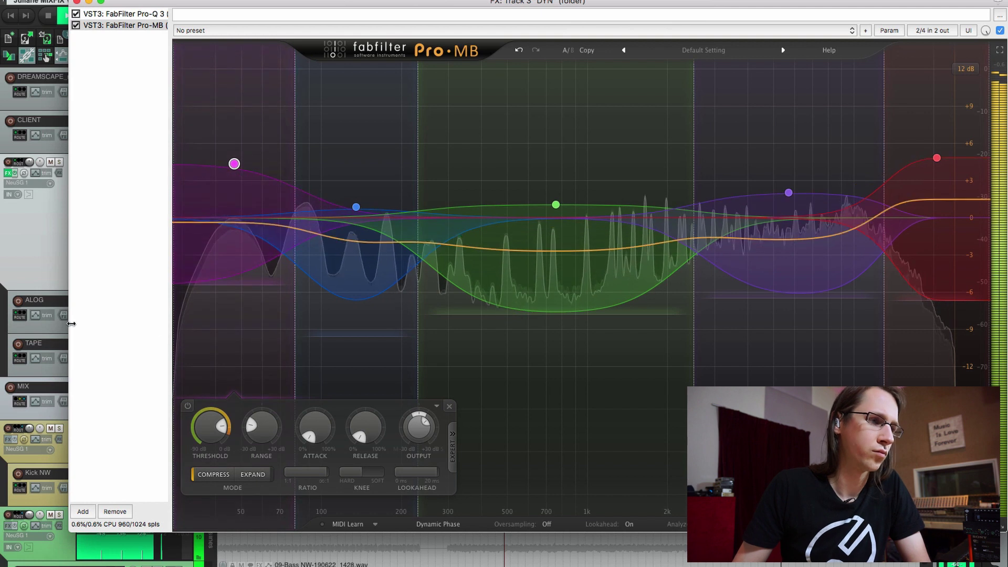
- Move the effects window off the track controls and compare the DYN track with its effects bypassed and enabled
left_click_drag(68, 73, 182, 73)
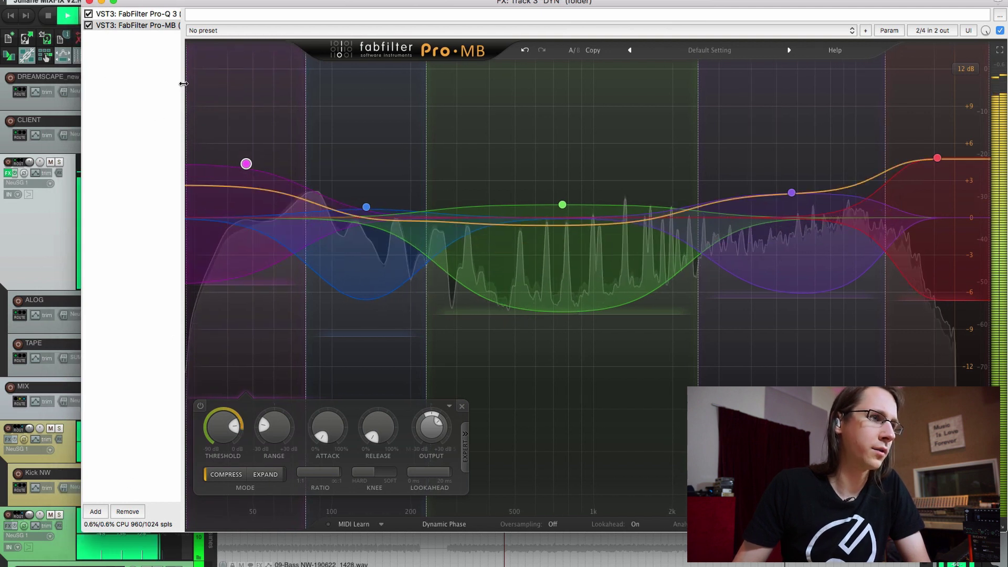
left_click(15, 174)
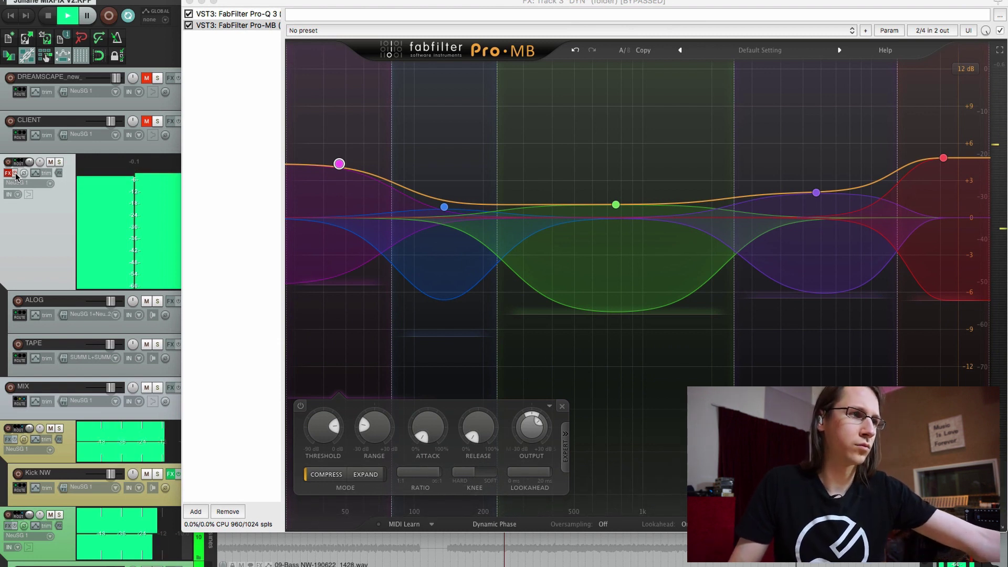
left_click(15, 173)
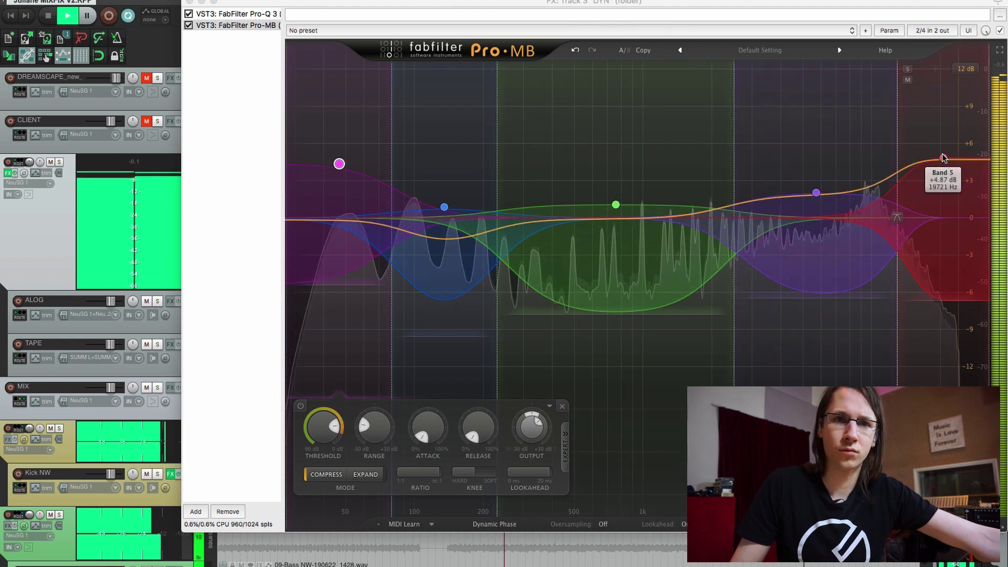
- Lower the top band's output to +3.57 dB and set the third band's threshold to about -15.69 dB
left_click_drag(944, 157, 943, 173)
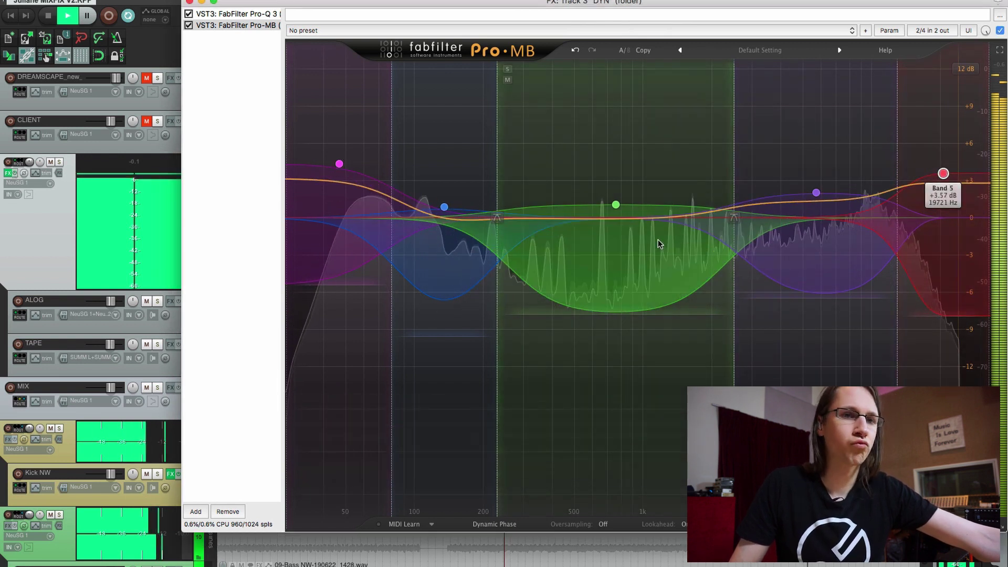
left_click(618, 297)
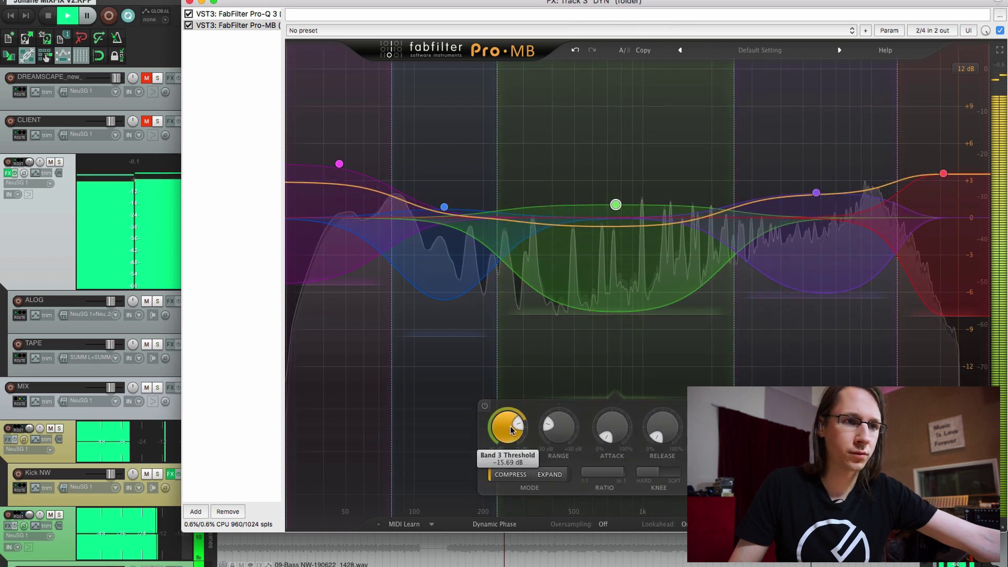
- Add FabFilter Pro-L 2 after Pro-MB on the DYN folder track
left_click(195, 513)
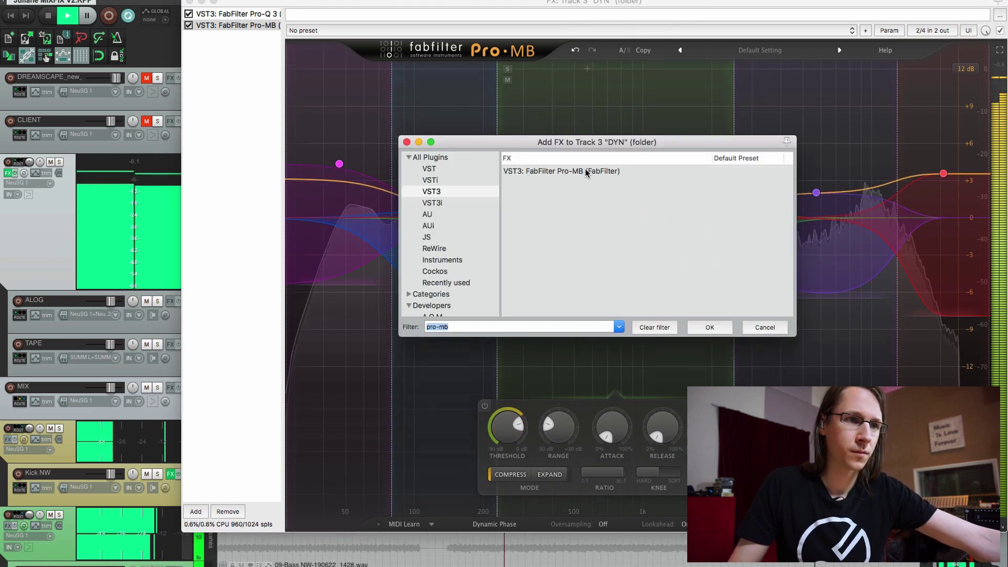
type("pro-l2")
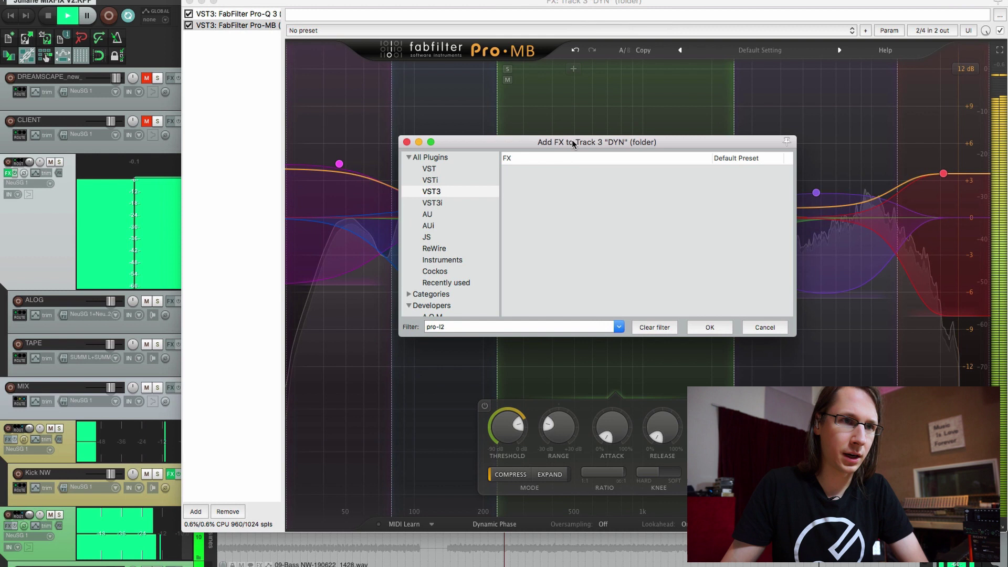
key("BackSpace")
type("2")
double_click(596, 173)
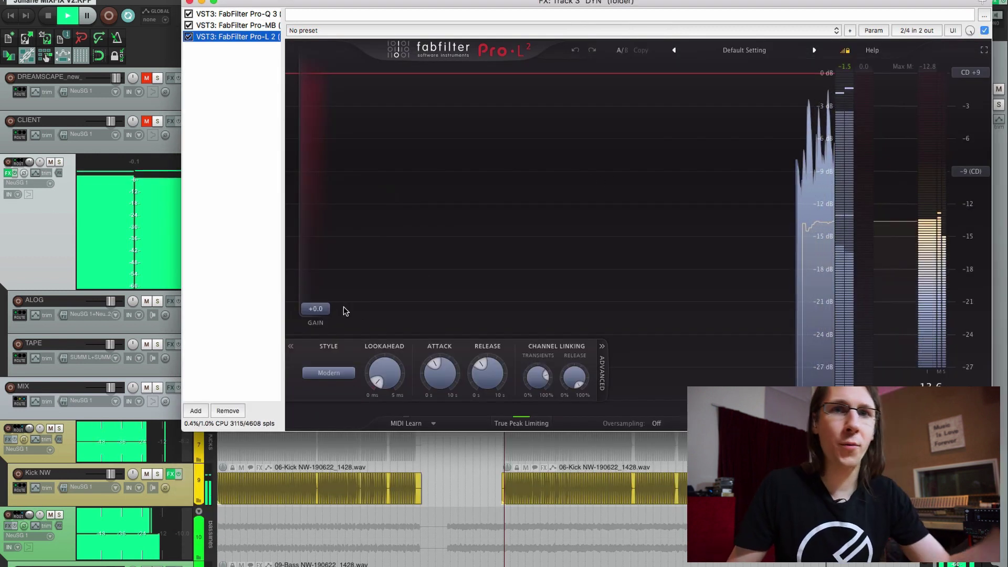
- Raise the limiter's gain to about 5.75 dB and set its oversampling to 8x
left_click(324, 303)
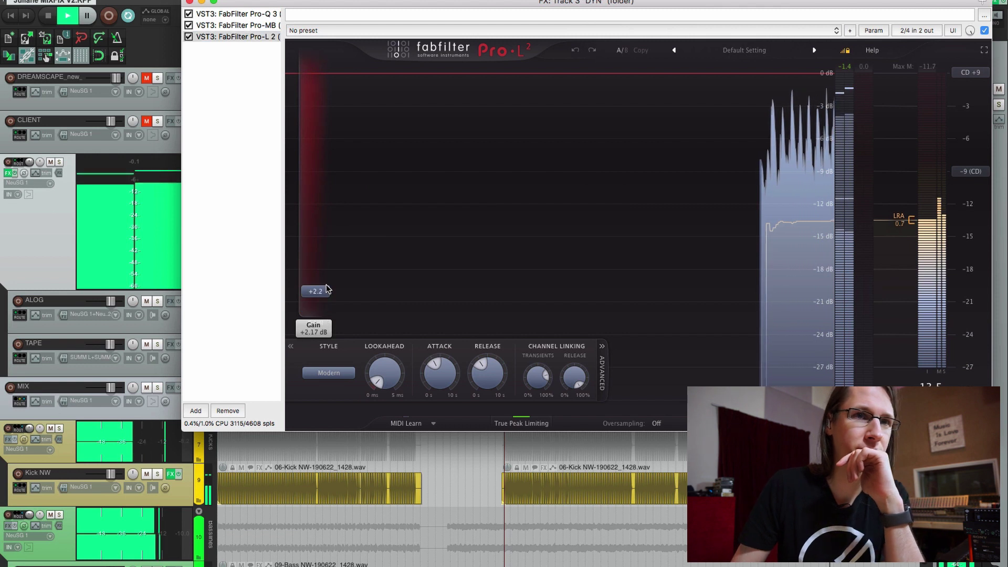
left_click_drag(336, 310, 323, 286)
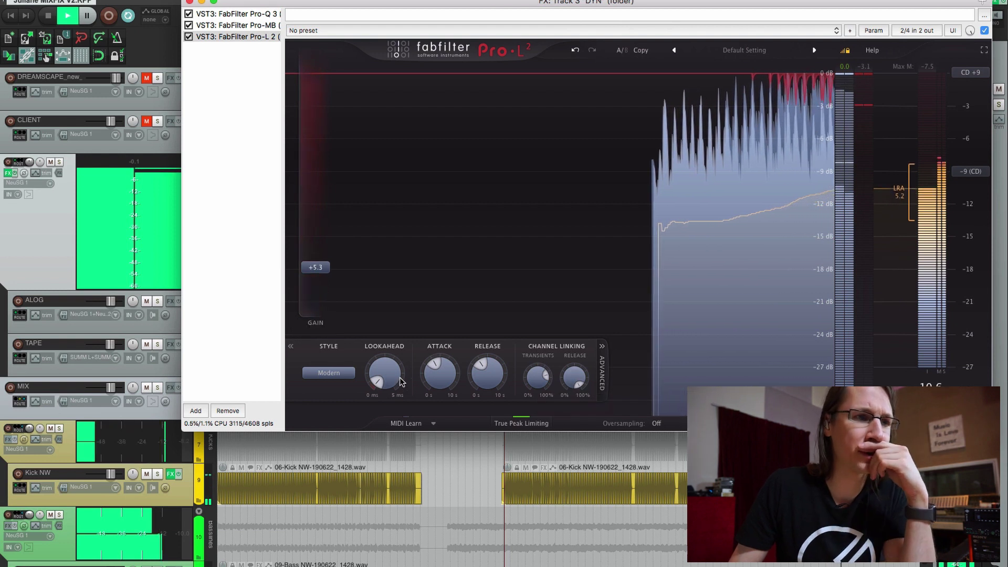
left_click(657, 424)
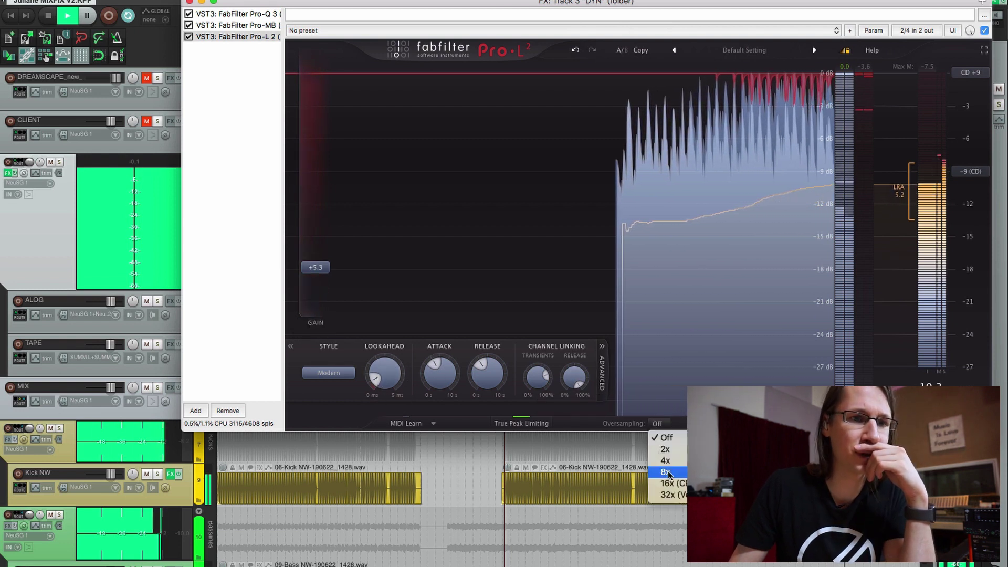
left_click(667, 473)
left_click_drag(323, 302, 323, 296)
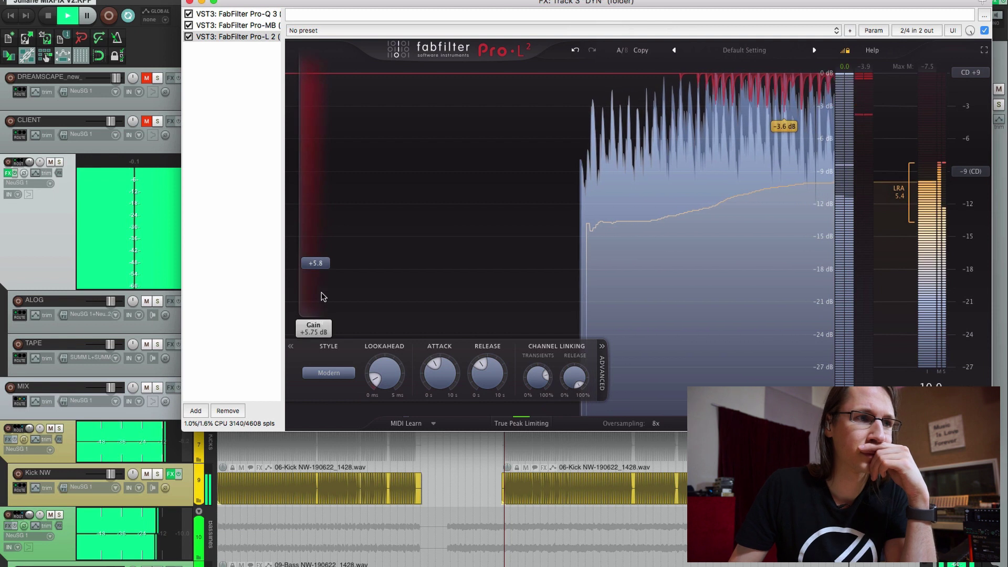
- Fine-tune the Pro-L 2 gain to +6.0 dB and reset the DYN track's clip indicator
scroll(323, 297, "up", 2)
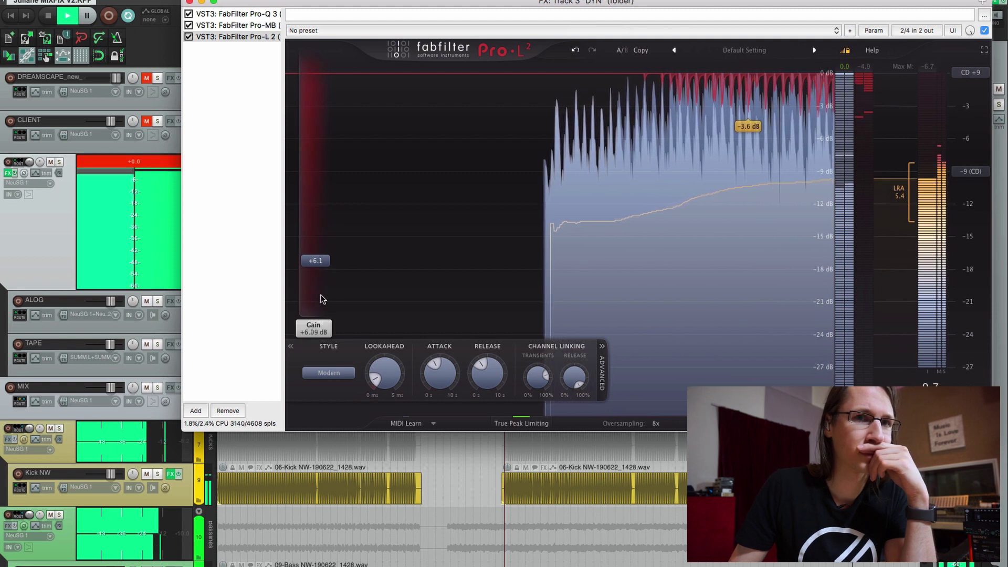
scroll(323, 299, "down", 1)
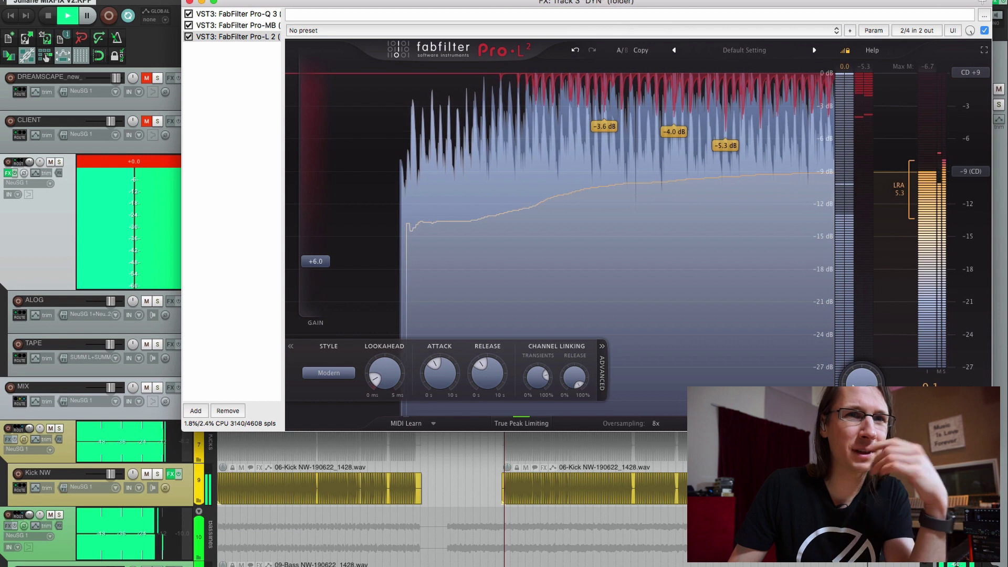
left_click(135, 206)
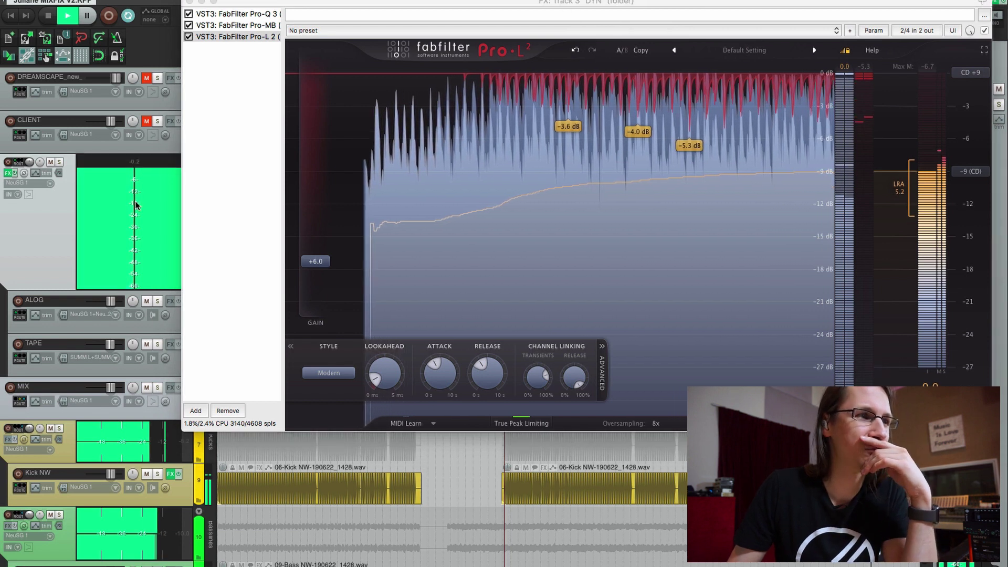
right_click(135, 205)
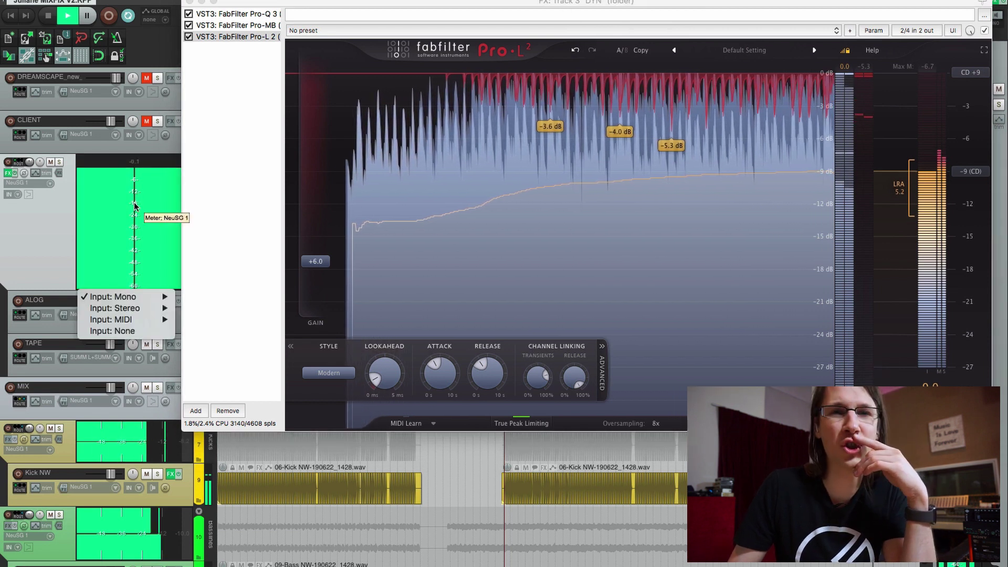
left_click(54, 204)
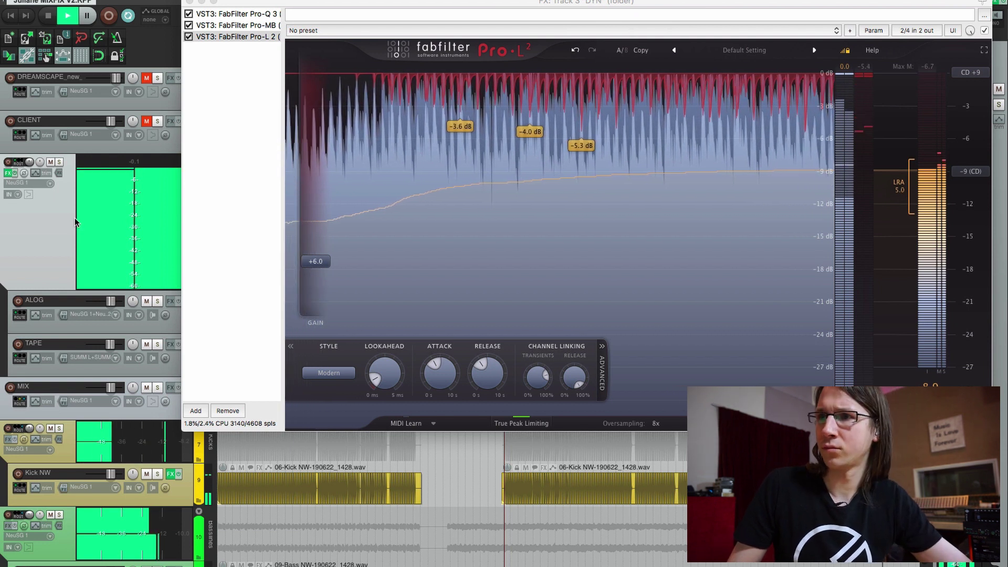
- Cut about 2.95 dB at 9782 Hz with a Pro-Q 3 bell and raise Pro-MB's top band output to about +5 dB
left_click(261, 12)
left_click_drag(725, 176, 738, 191)
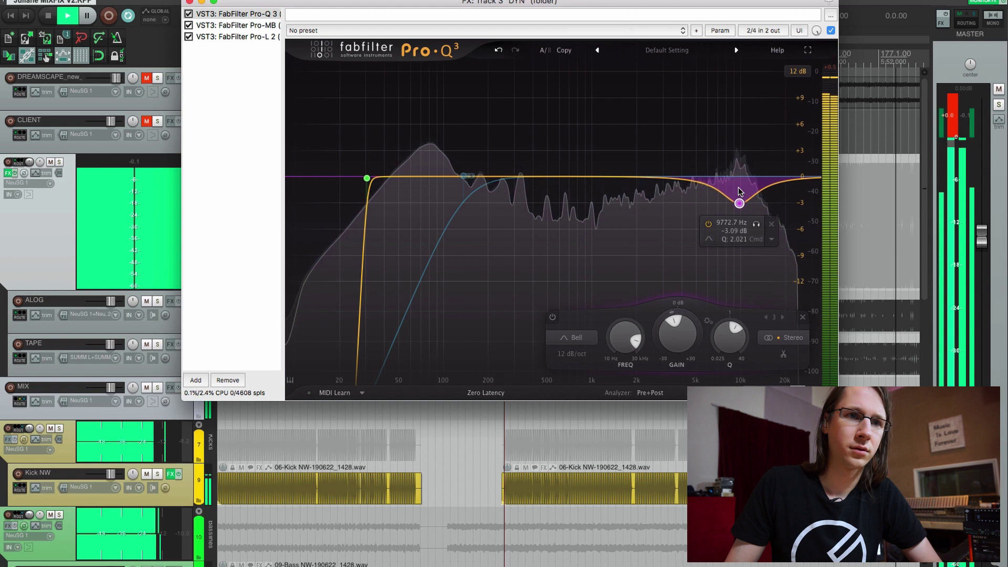
left_click(223, 24)
left_click_drag(944, 175, 945, 153)
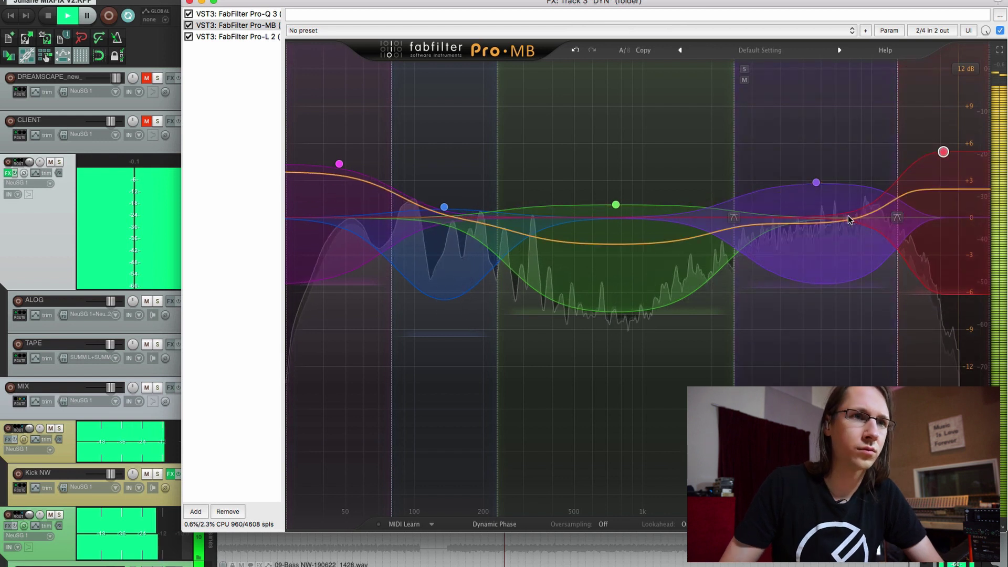
- Lower the output of Pro-MB's second band to about +0.01 dB and close the DYN effects window
left_click(862, 547)
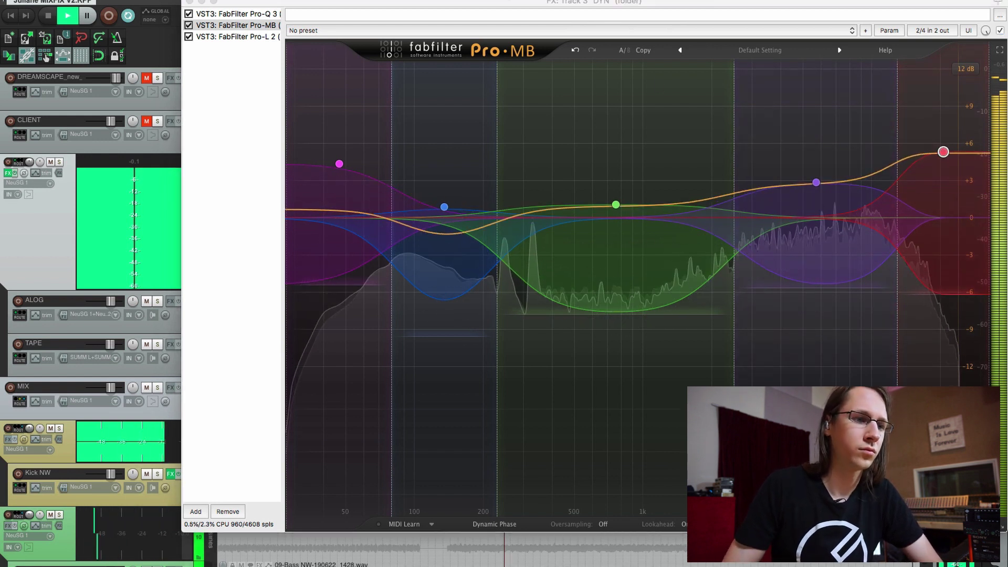
left_click_drag(519, 3, 436, 5)
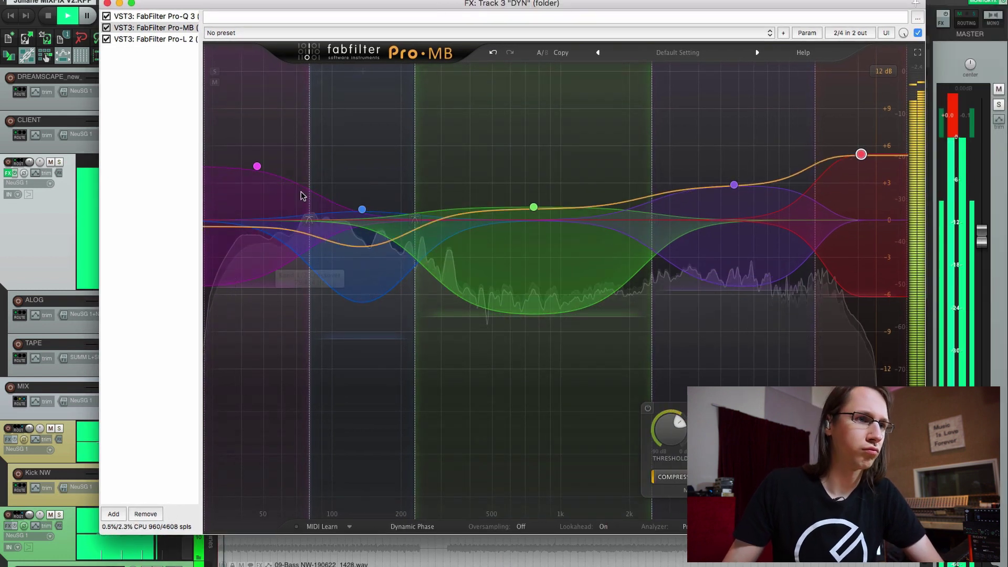
left_click(336, 221)
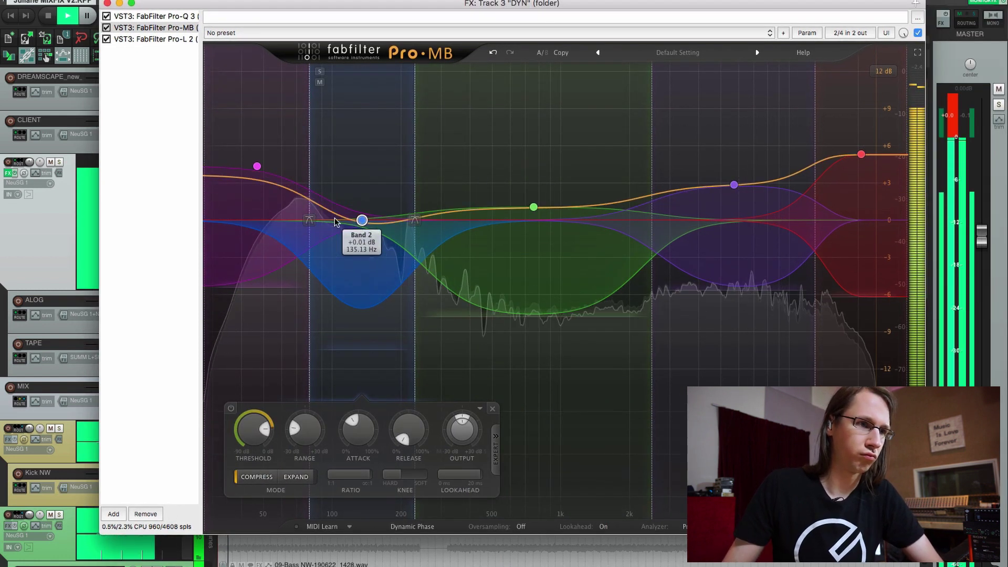
left_click(231, 170)
mouse_move(235, 428)
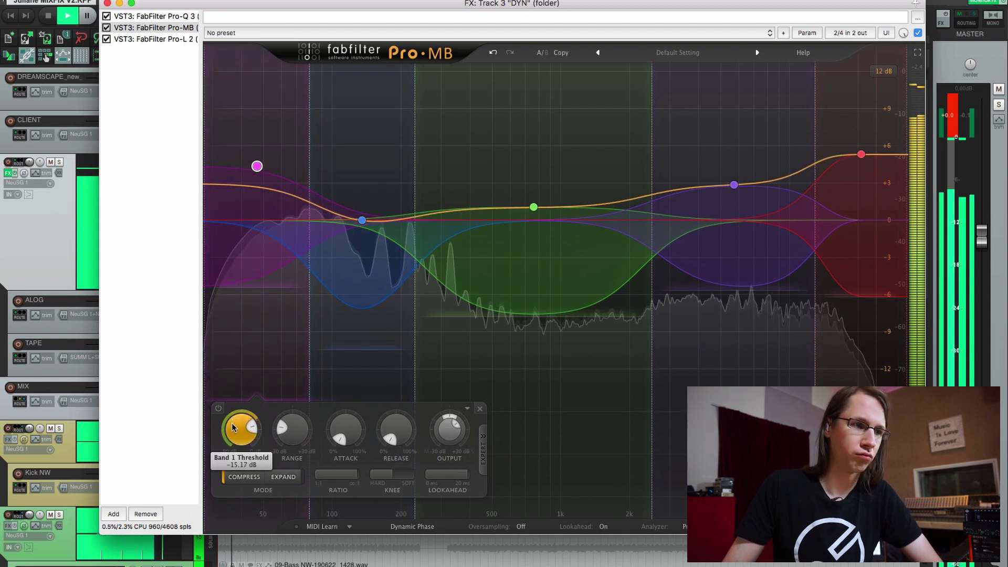
left_click(107, 5)
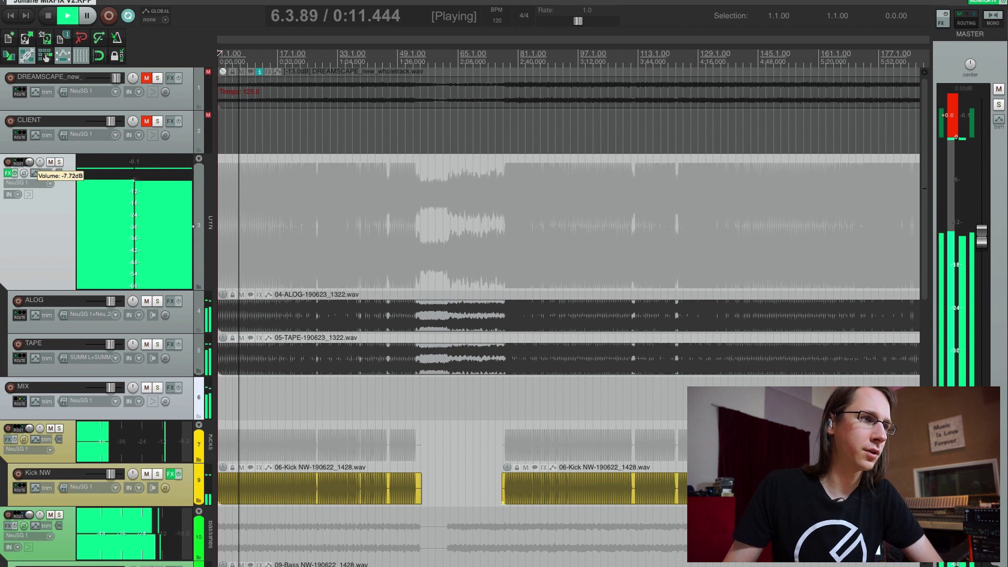
- Lower the DYN folder's volume to about -9 dB while comparing it against the soloed DREAMSCAPE reference track
left_click(158, 78)
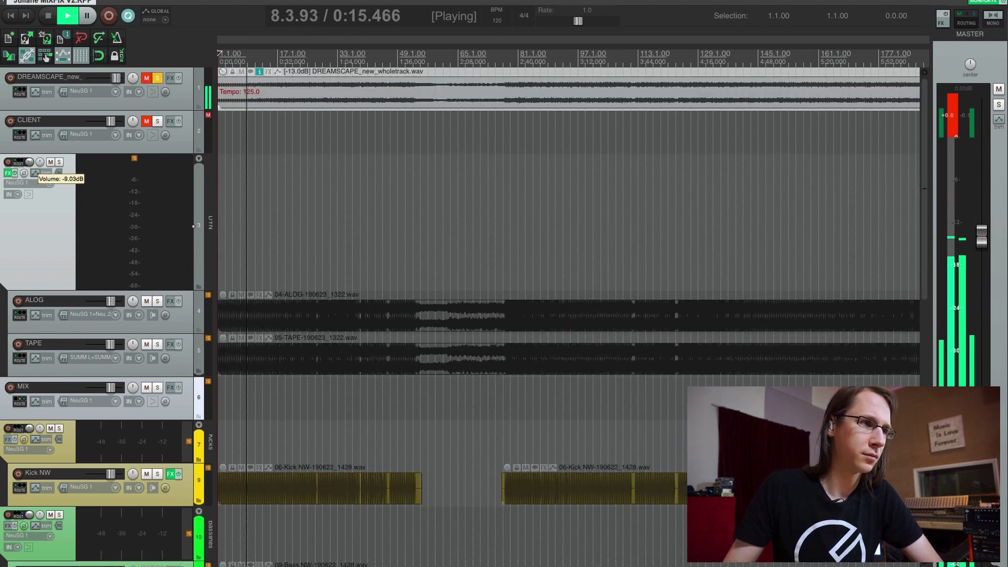
left_click_drag(29, 162, 30, 165)
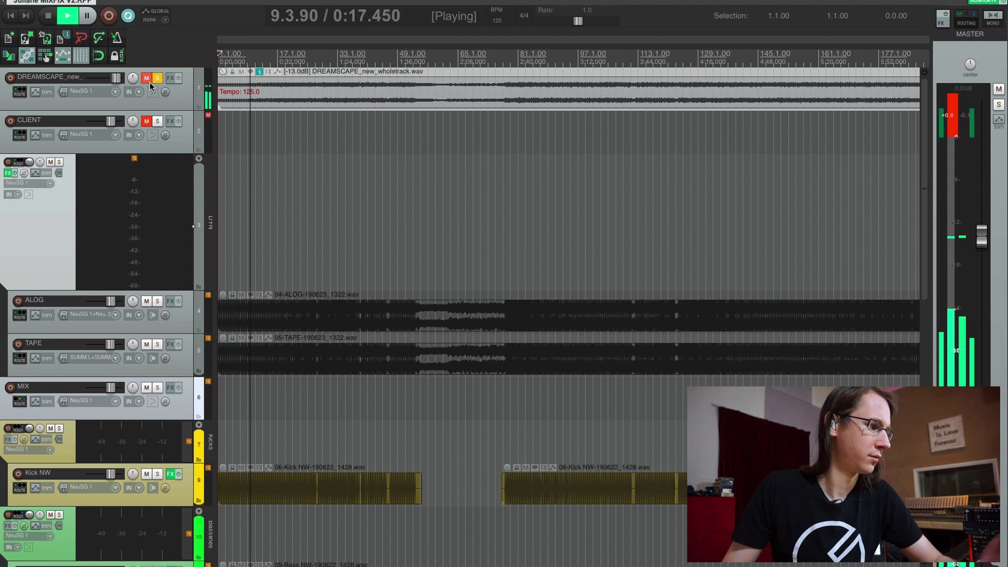
left_click(158, 78)
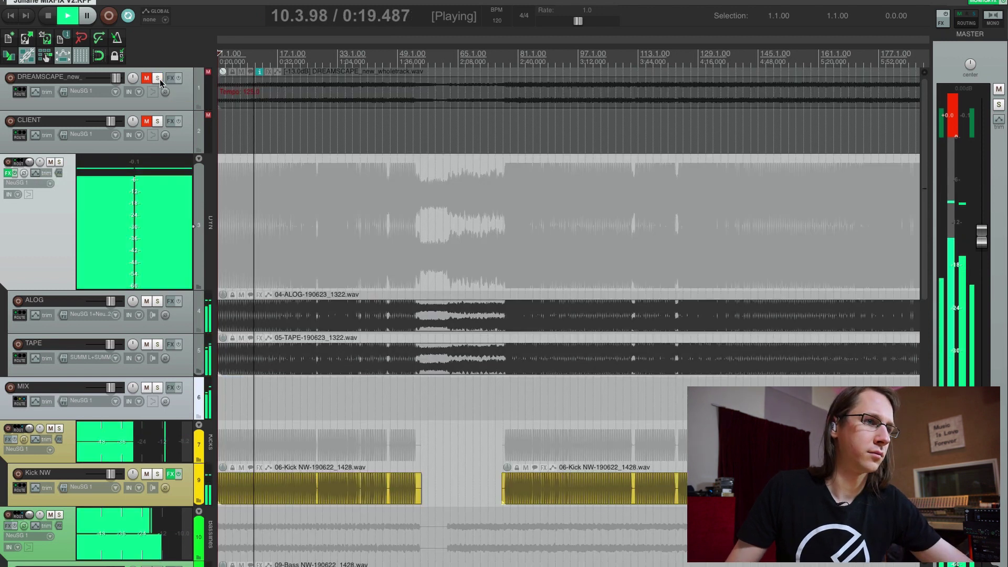
scroll(40, 161, "down", 10)
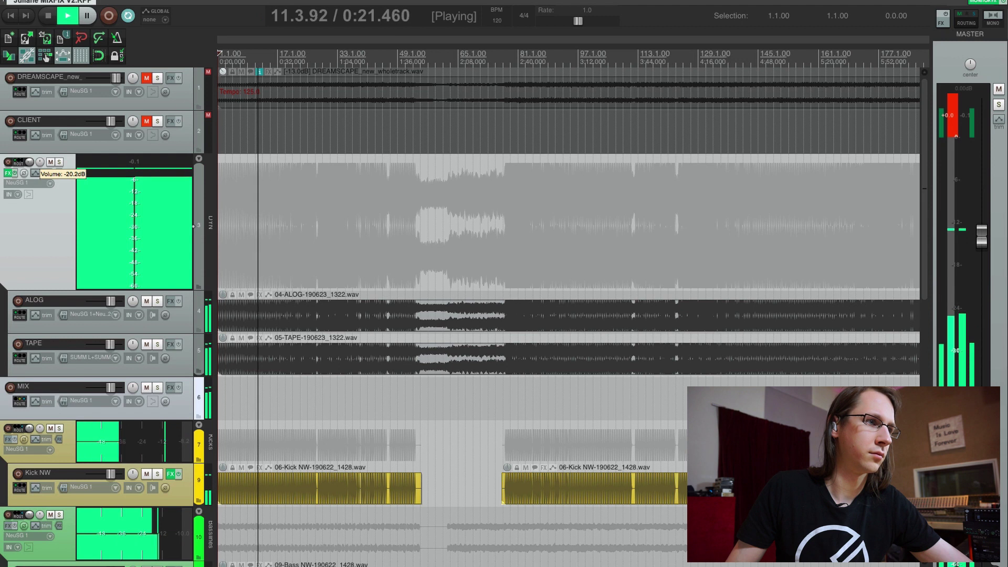
left_click(158, 78)
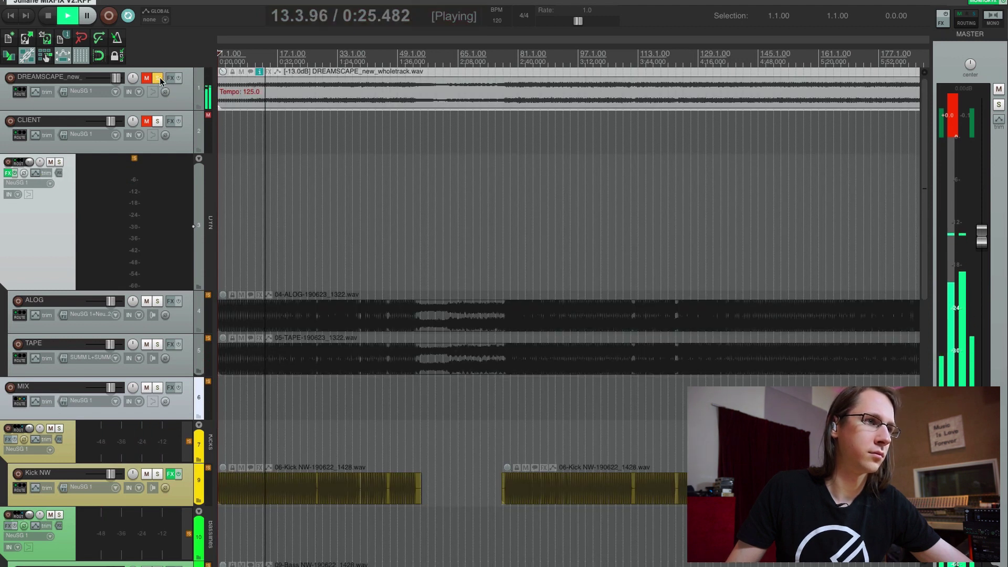
left_click(158, 79)
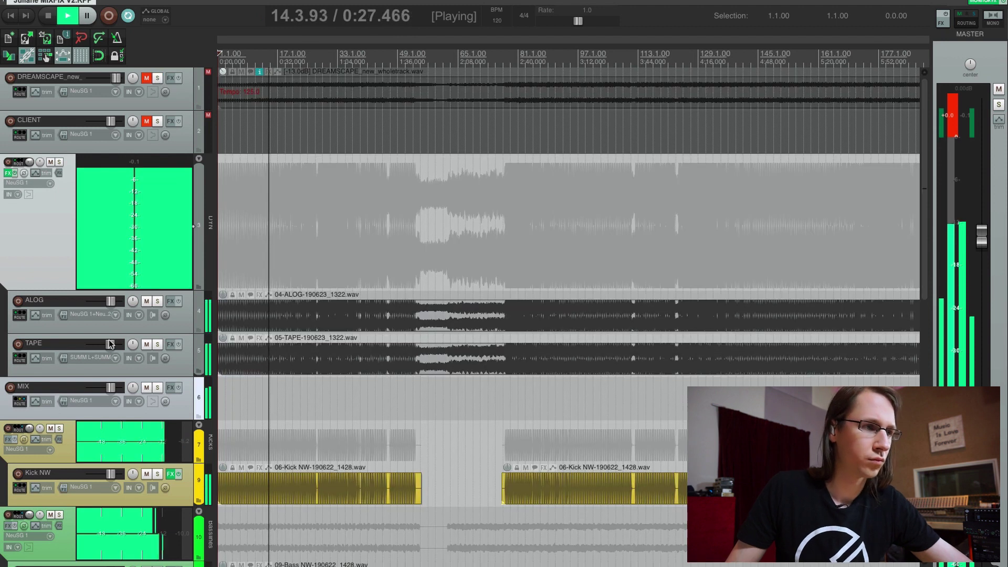
- Compare the mix with the TAPE track muted and unmuted, and lower the TAPE fader slightly
left_click(147, 345)
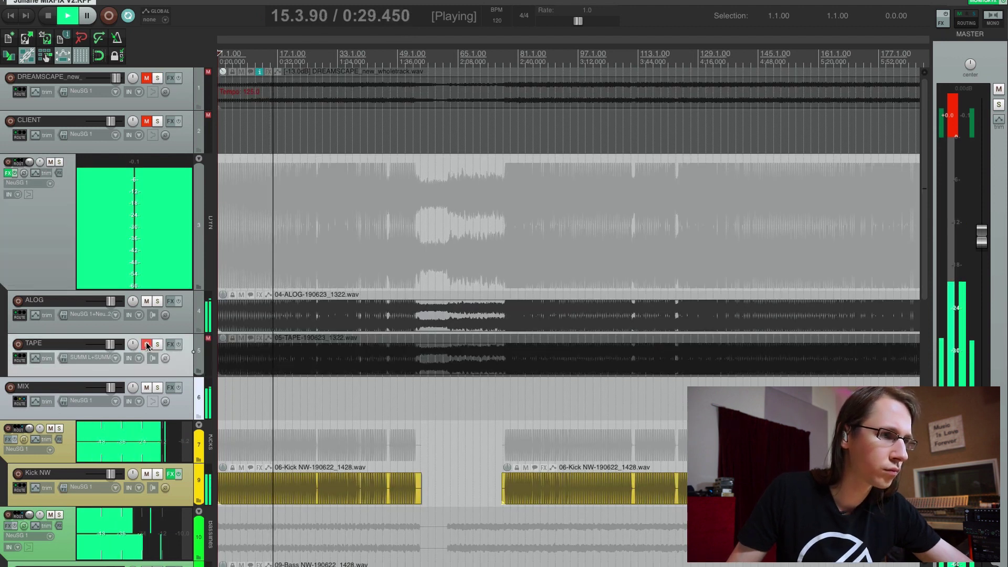
left_click(147, 345)
mouse_move(111, 349)
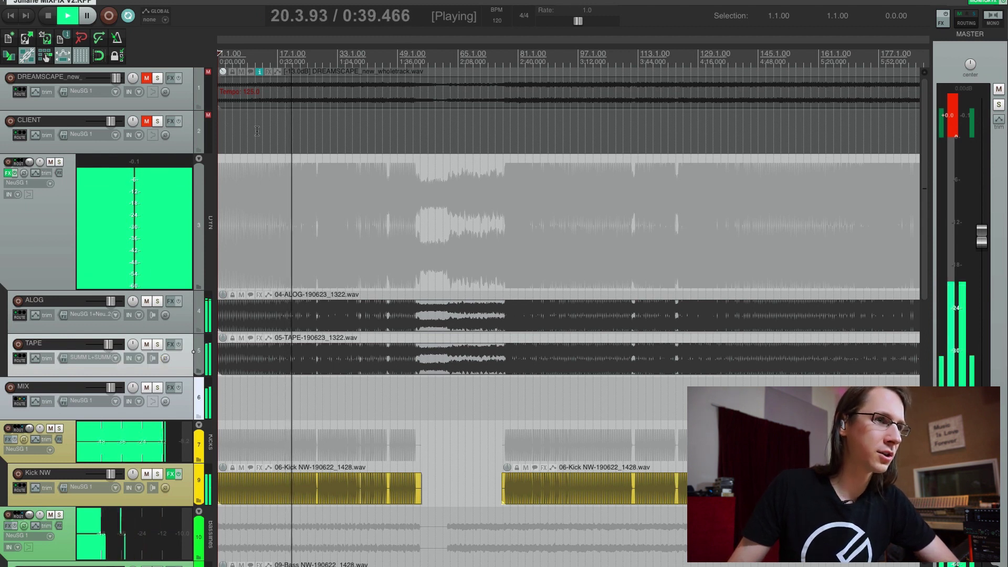
- Match the DYN folder's loudness to the soloed DREAMSCAPE reference by lowering its volume to about -14.2 dB
left_click(158, 78)
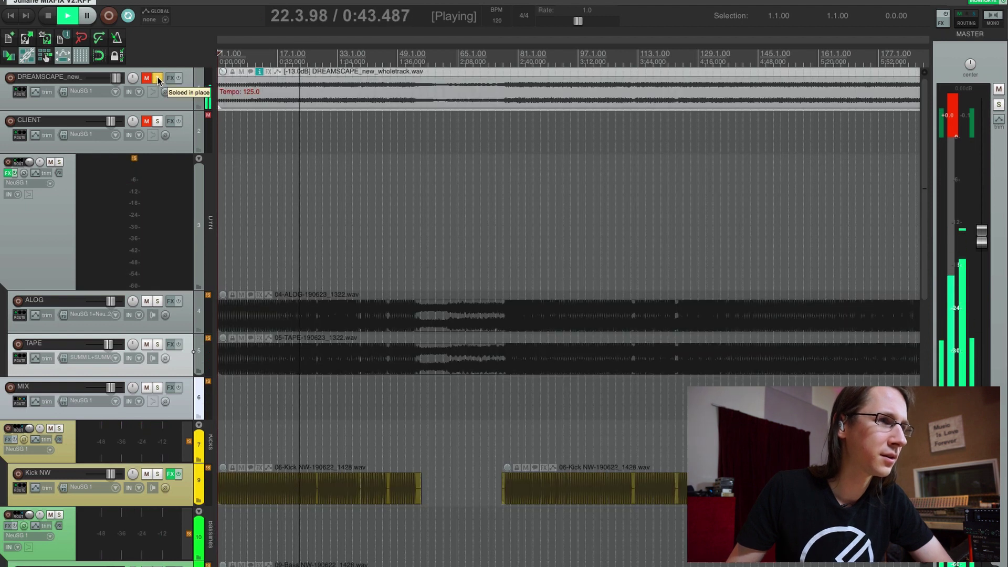
left_click(157, 78)
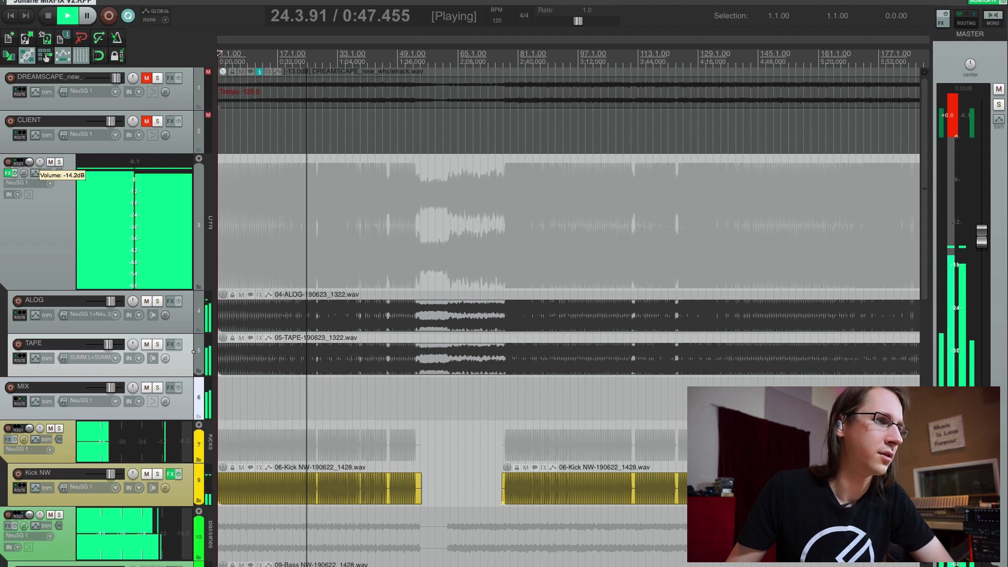
left_click(158, 77)
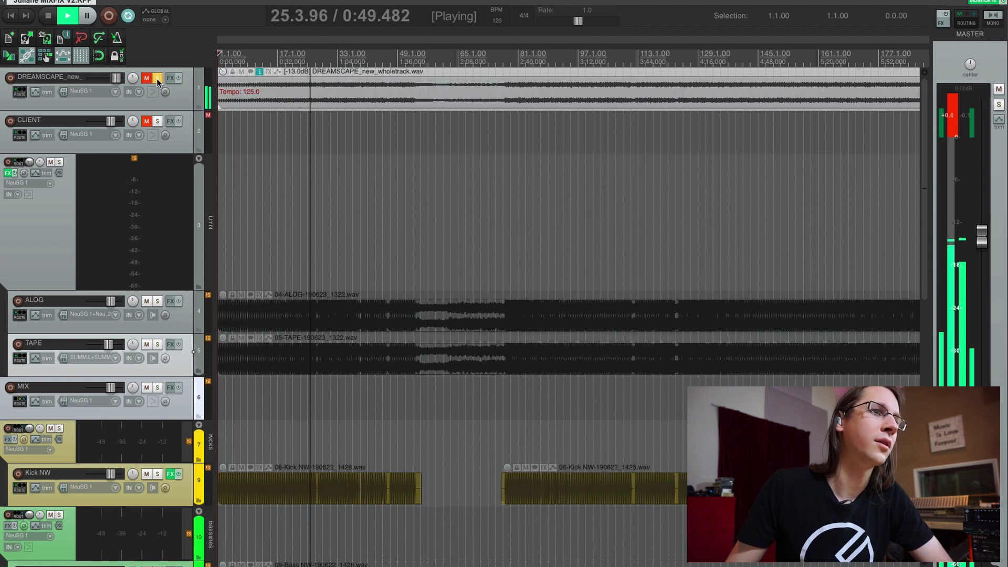
left_click(157, 78)
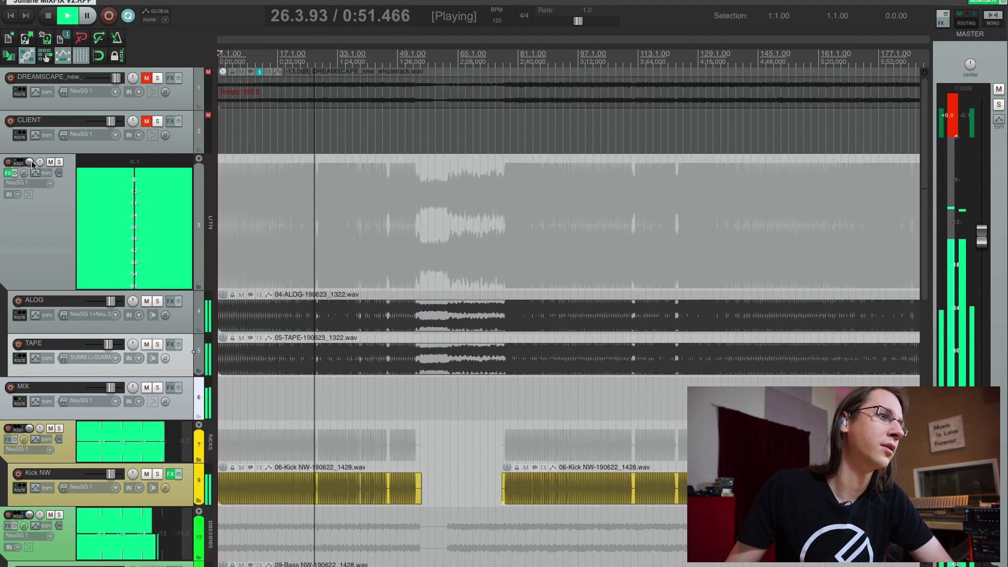
scroll(33, 164, "down", 1)
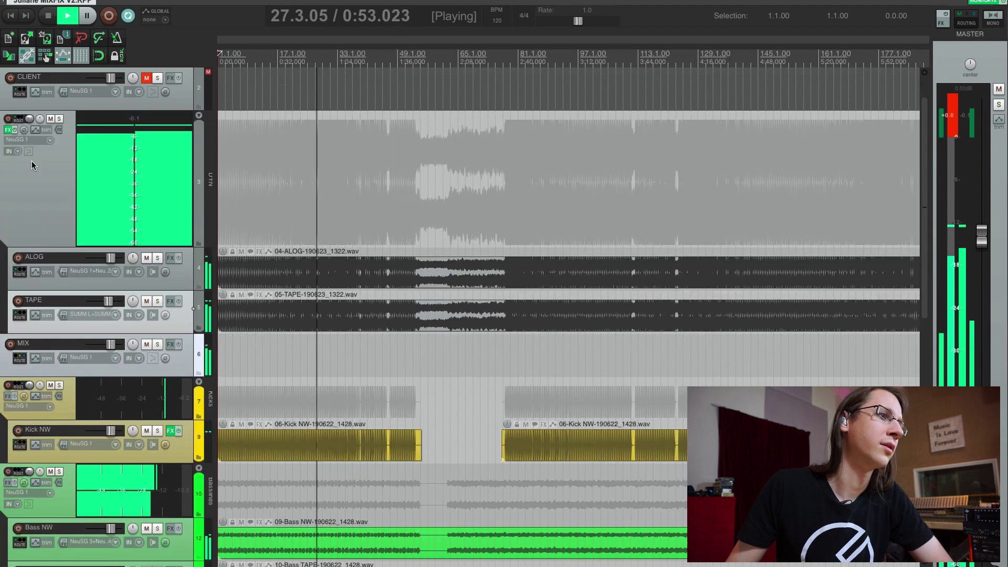
scroll(179, 134, "up", 1)
- Compare the level-matched mix with the DREAMSCAPE reference by toggling the reference's solo during playback
left_click(157, 78)
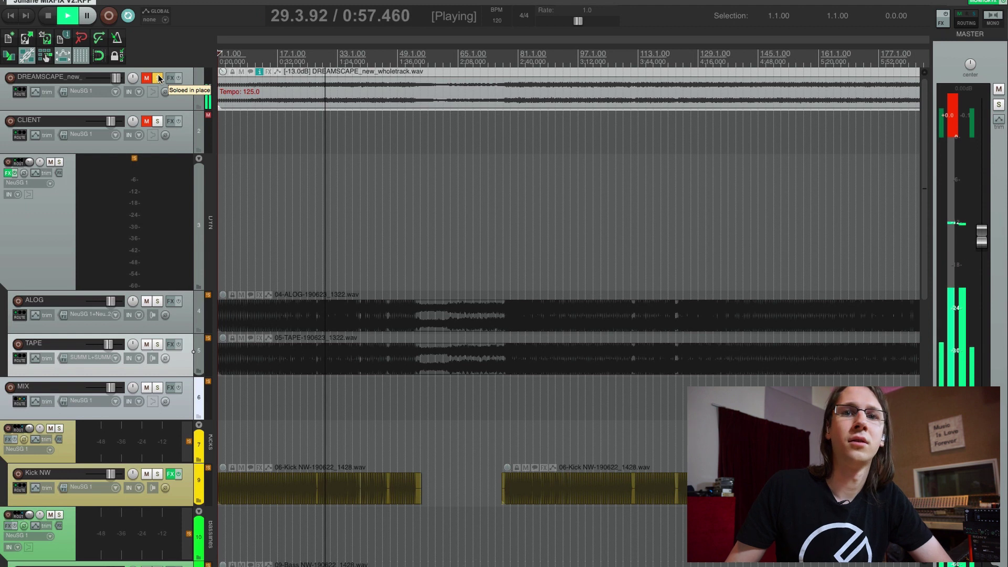
left_click(158, 78)
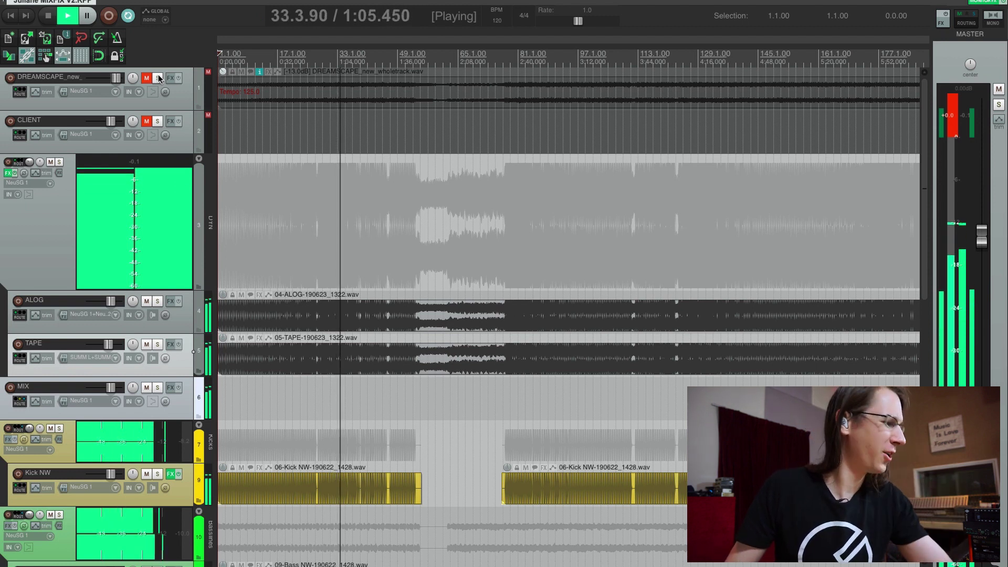
left_click(159, 78)
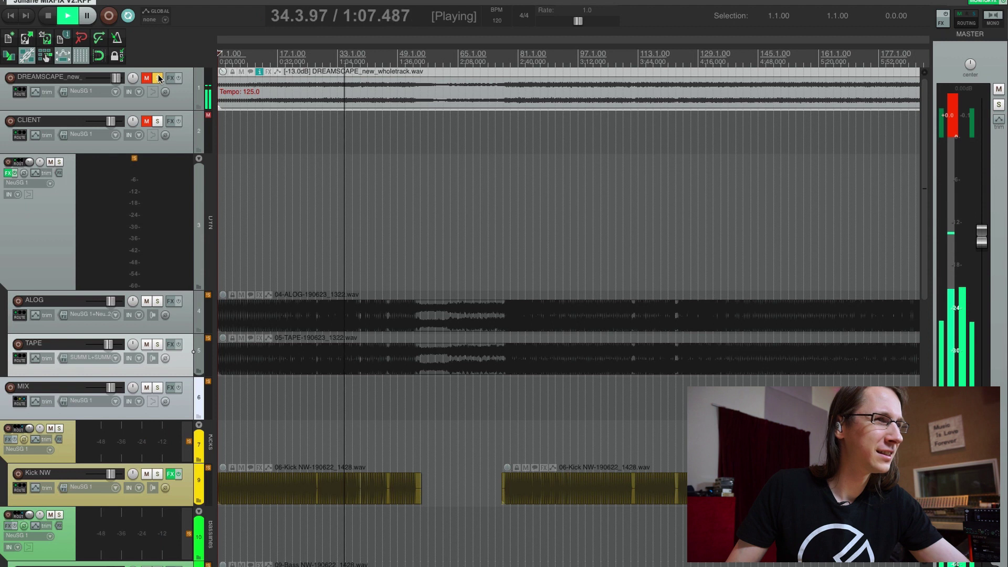
left_click(159, 78)
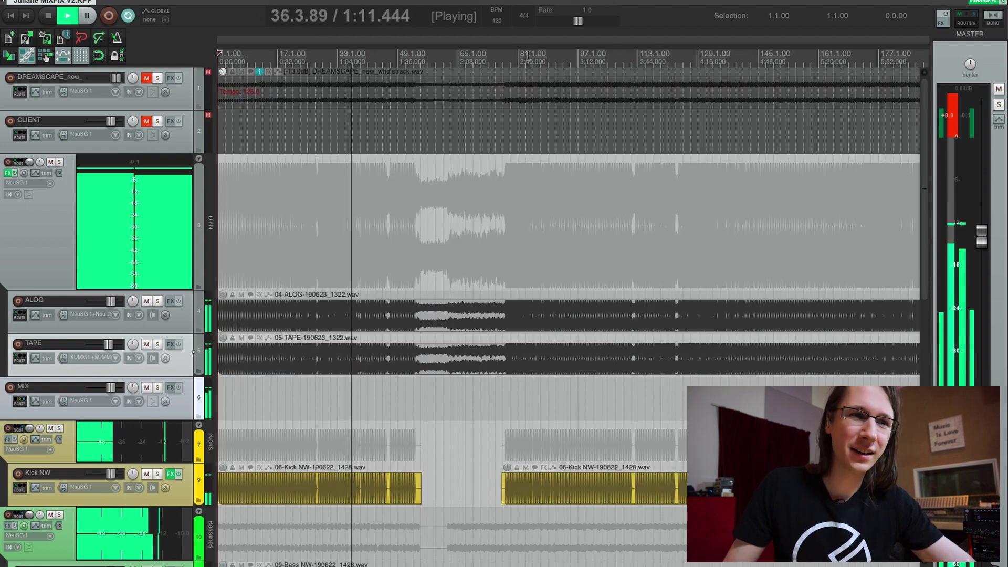
- Play from about 2:45 and compare that section with the DREAMSCAPE reference by toggling its solo
left_click(528, 54)
left_click(159, 78)
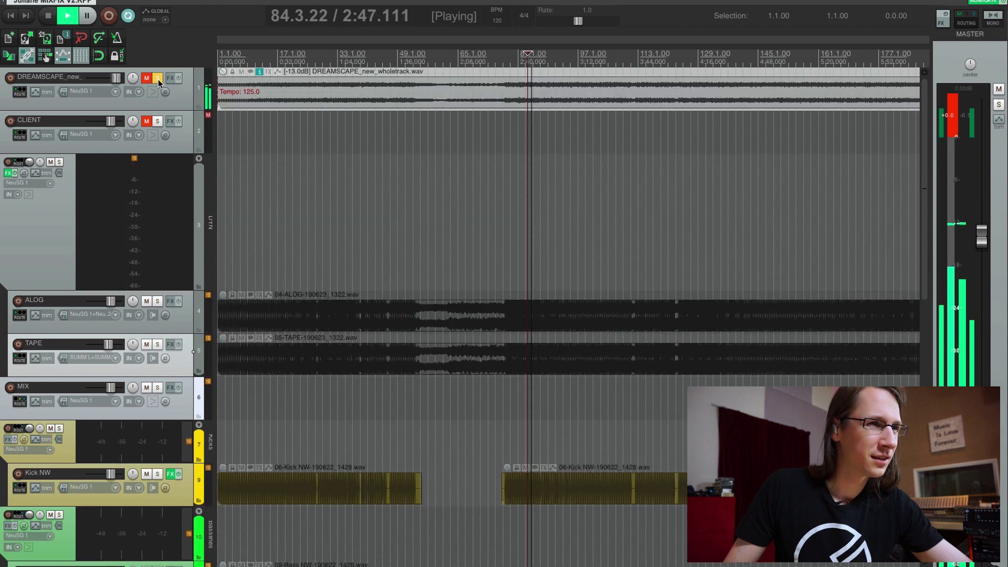
left_click(158, 78)
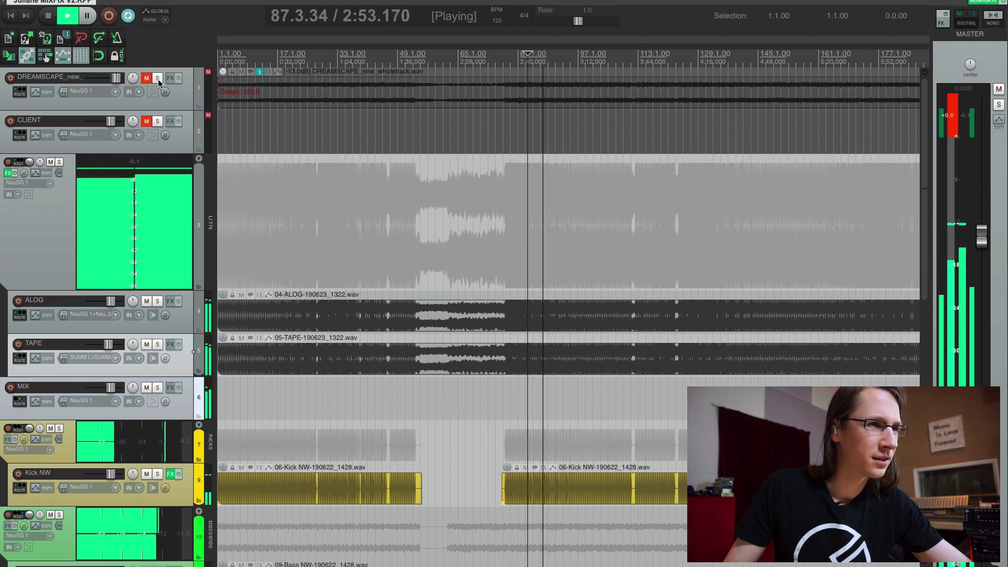
left_click(158, 79)
left_click(158, 79)
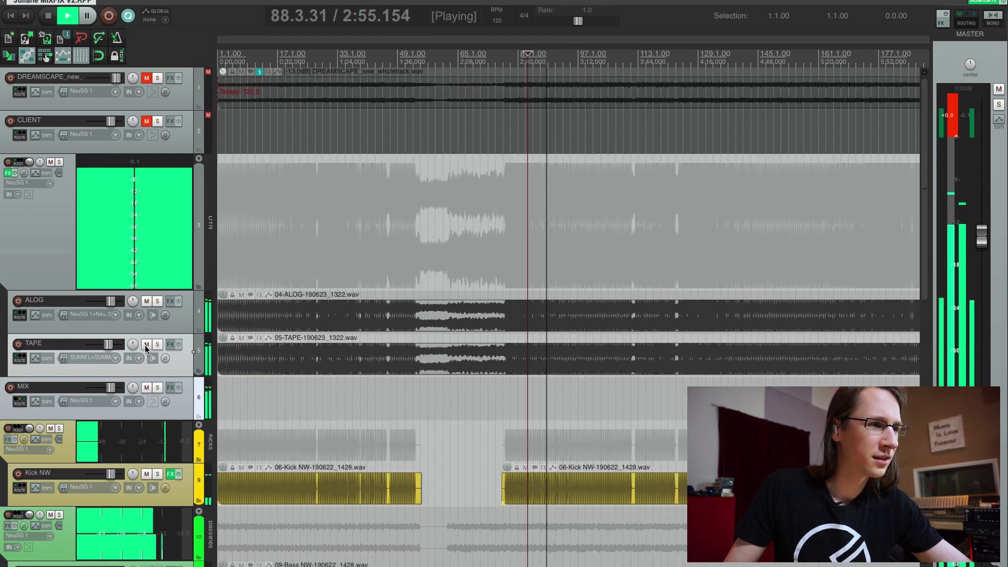
- Check the section with TAPE muted and unmuted and against the soloed reference, and stop playback
left_click(147, 345)
left_click(146, 345)
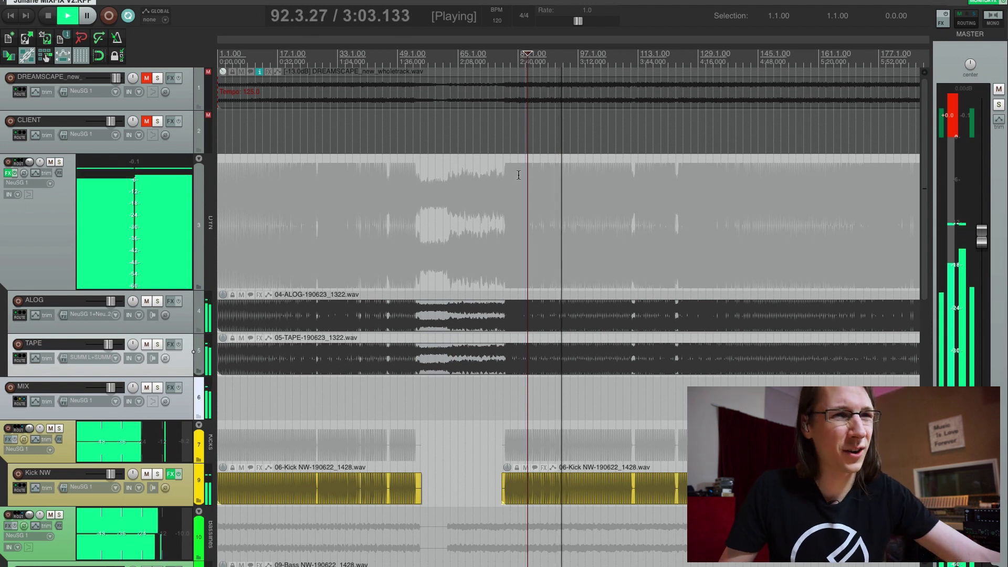
left_click(157, 78)
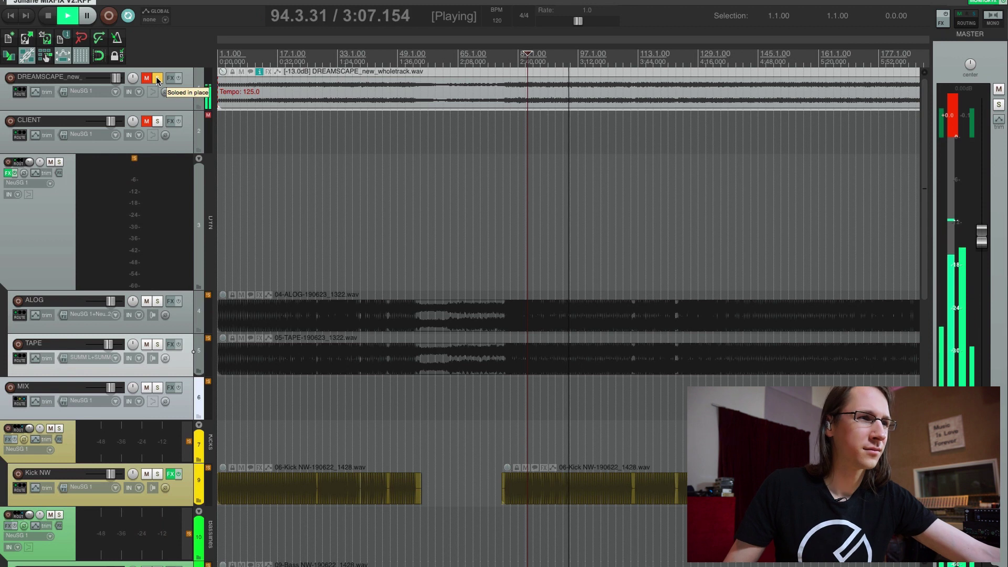
left_click(158, 79)
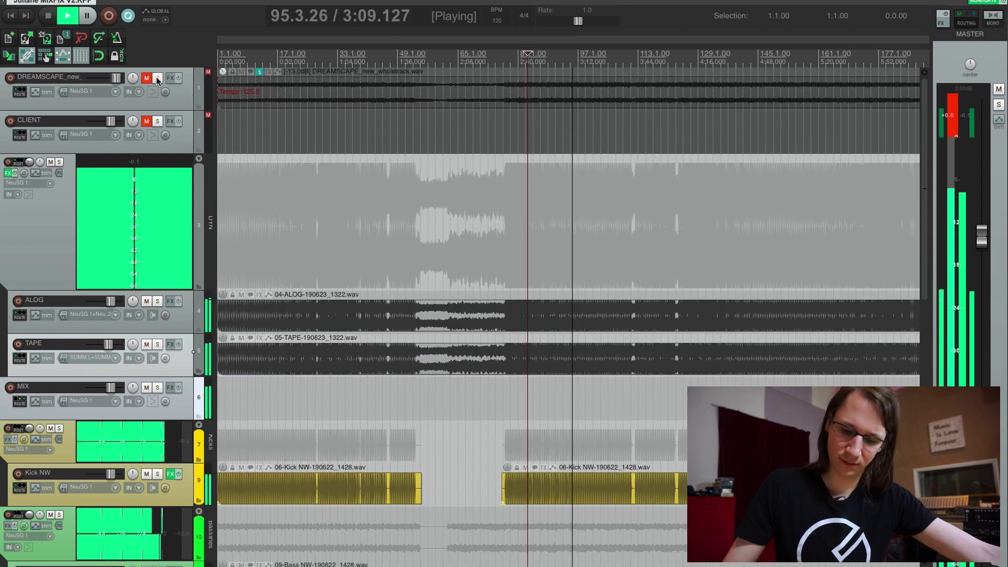
key("space")
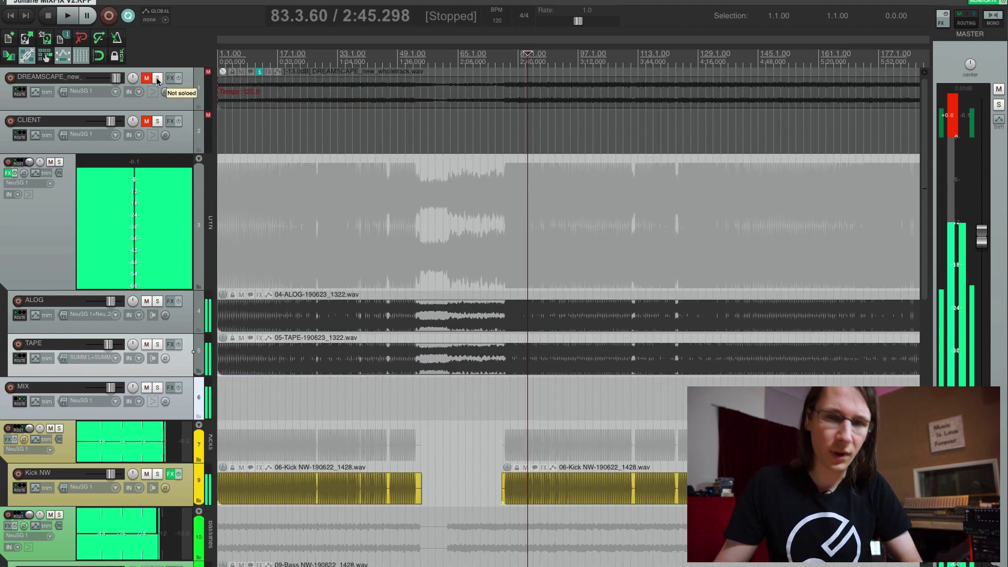